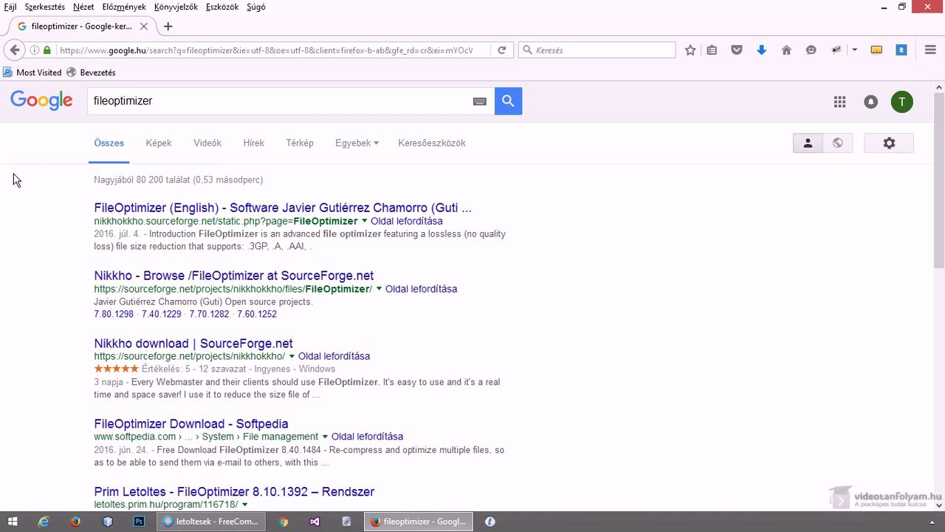
Open the FileOptimizer (English) page from the search results and follow its downloads link to the SourceForge file listing
left_click(169, 102)
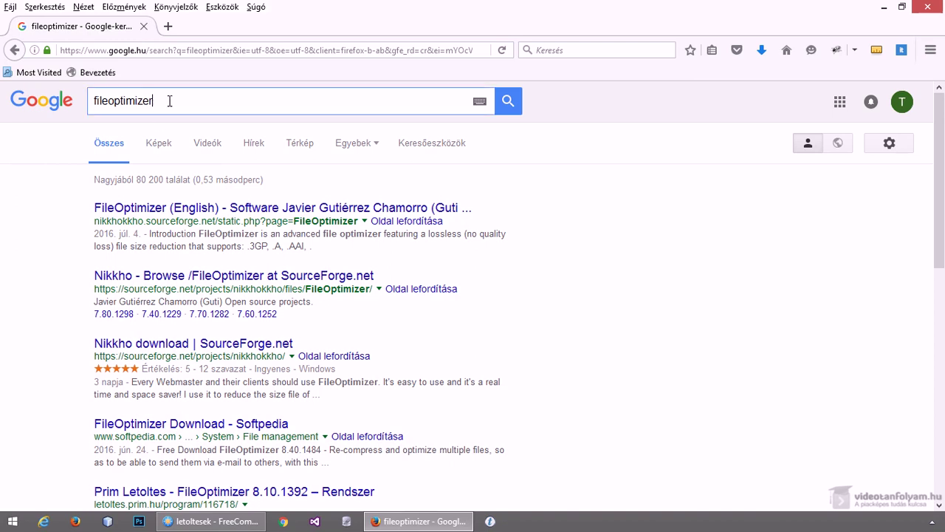
left_click(162, 209)
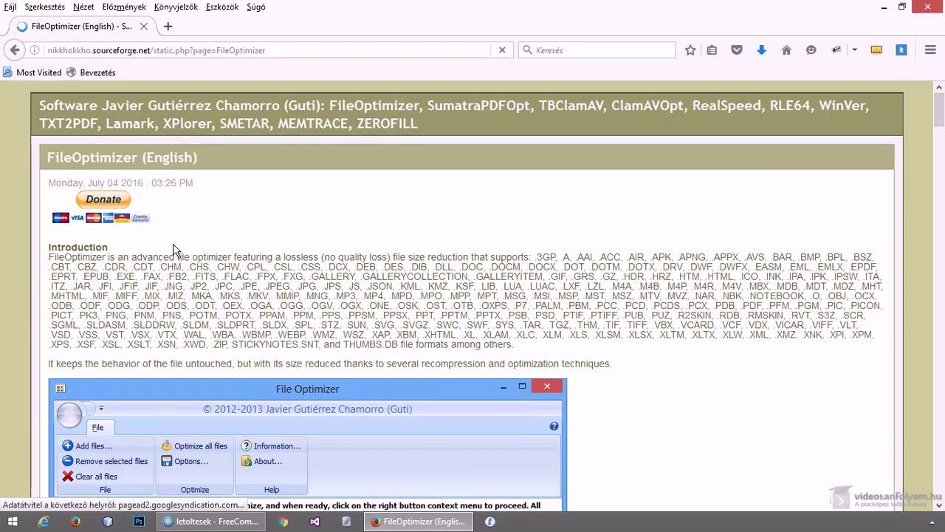
scroll(174, 251, "down", 5)
scroll(173, 248, "down", 7)
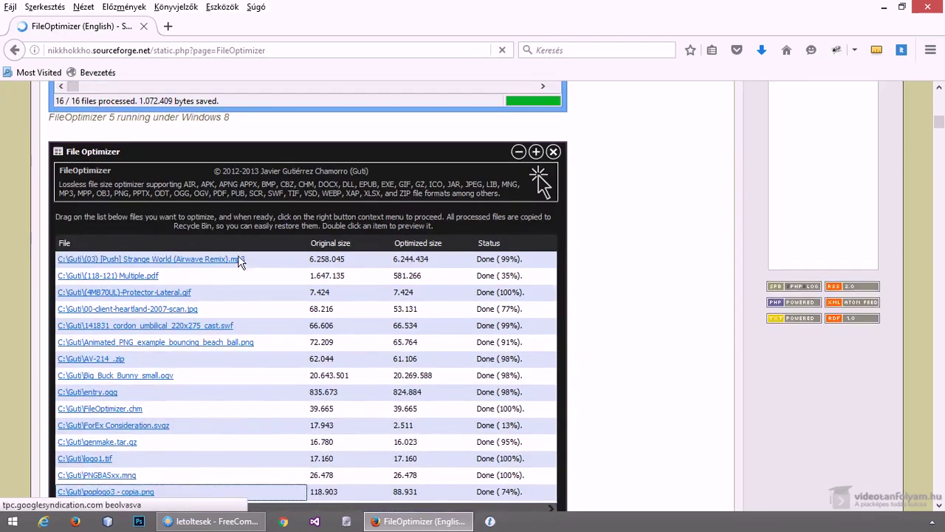
scroll(509, 287, "down", 10)
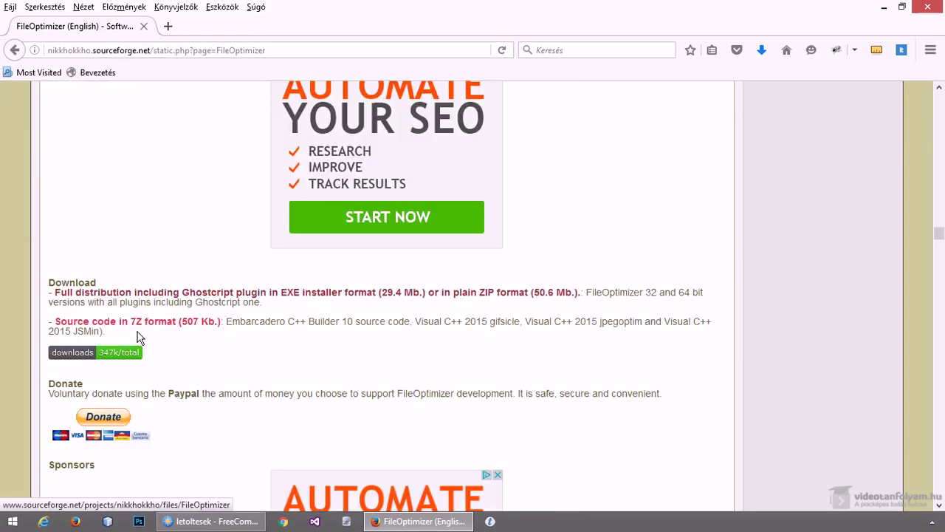
left_click(81, 355)
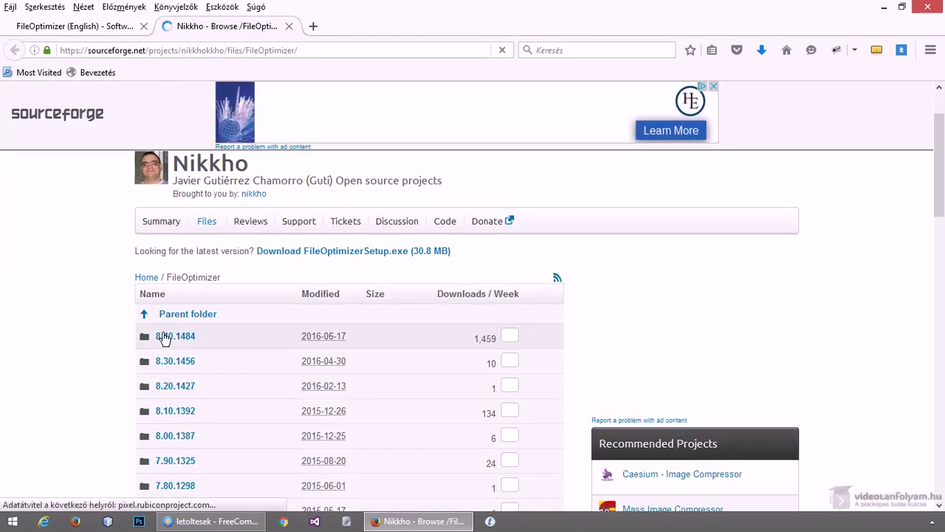
Download FileOptimizerFull.zip from the 8.40.1484 version folder and save it
left_click(169, 337)
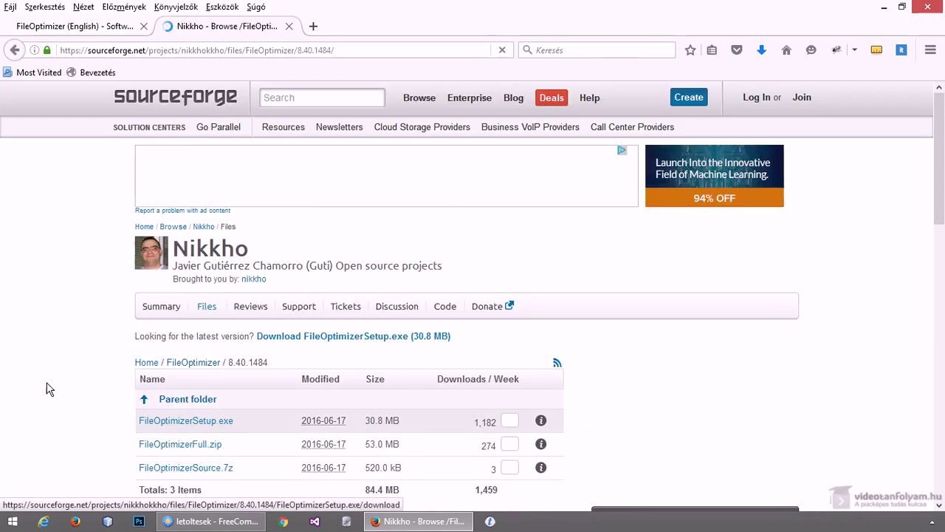
scroll(116, 333, "down", 3)
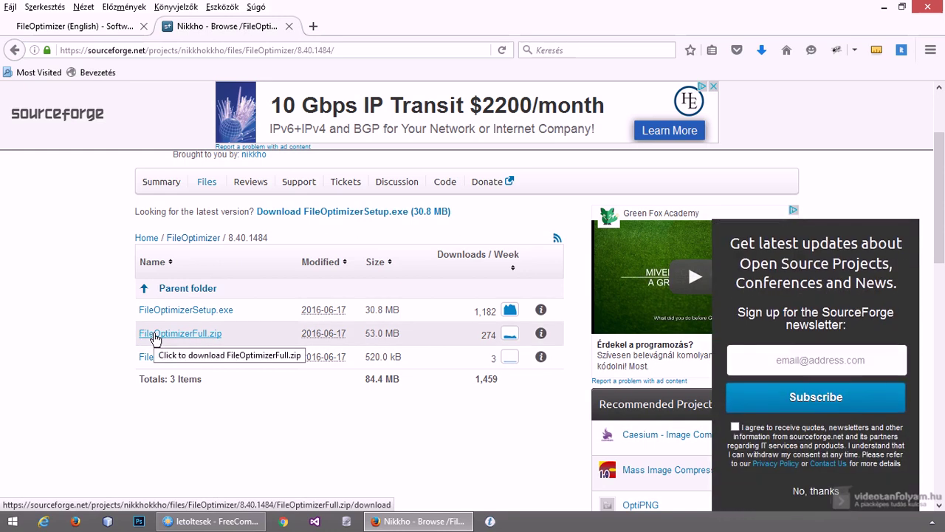
left_click(155, 337)
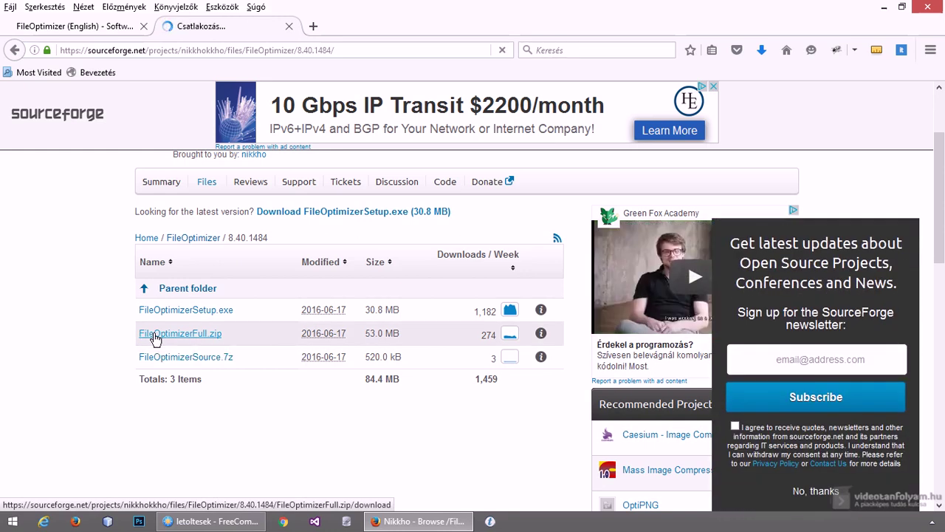
key("Return")
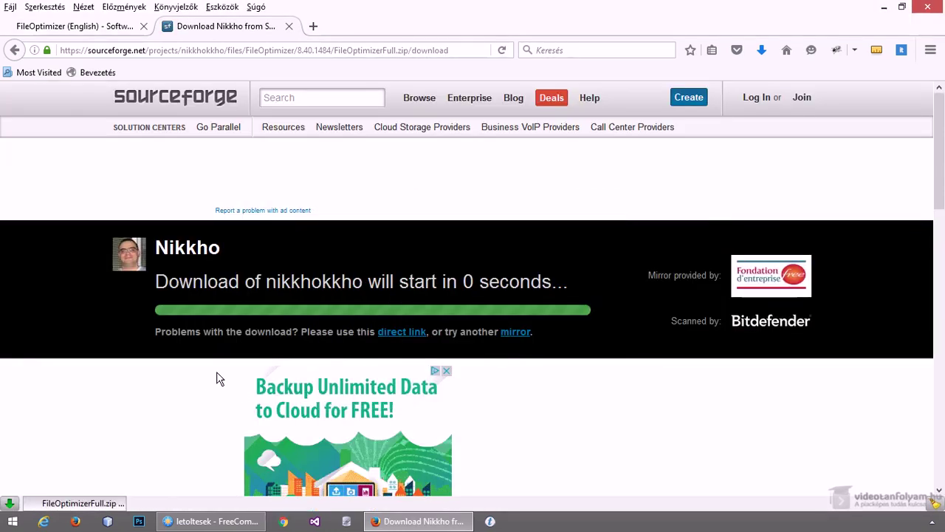
Switch to FreeCommander and open the FileOptimizerFull.zip archive in C:\letoltesek
left_click(198, 525)
left_click(73, 150)
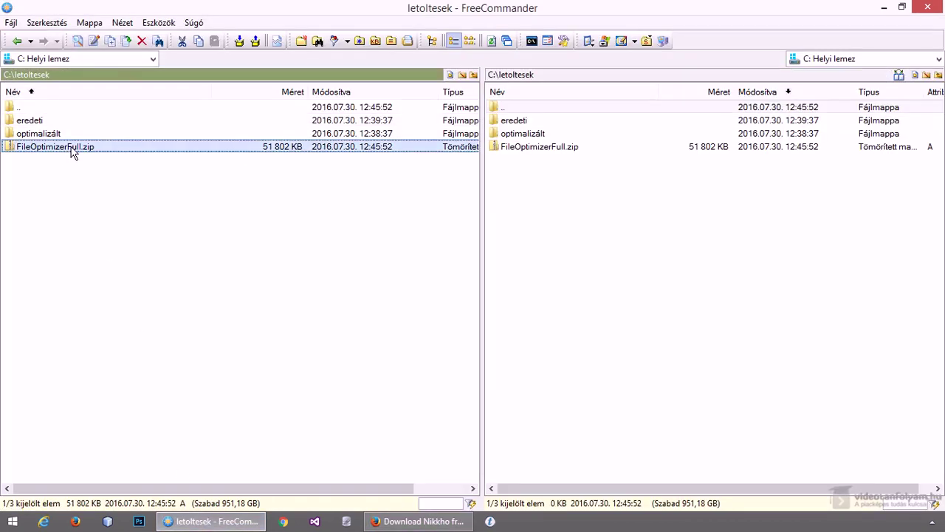
double_click(108, 151)
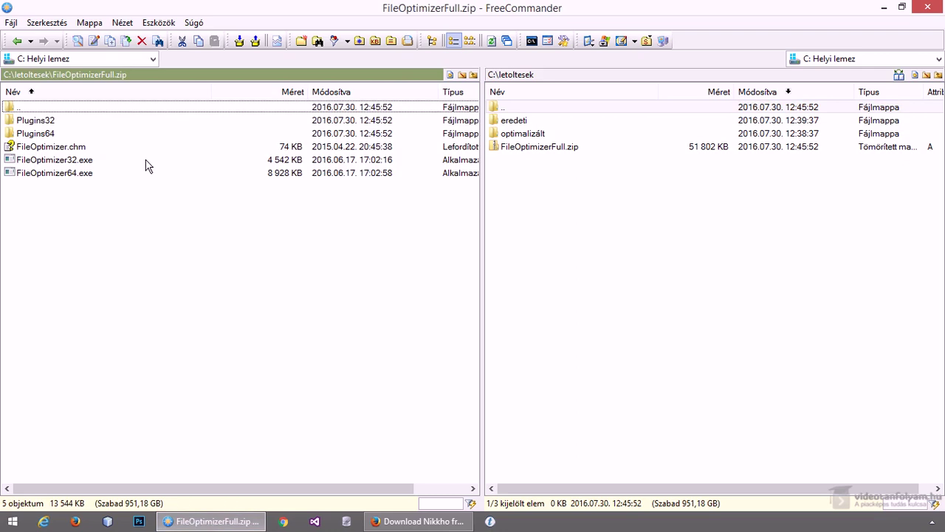
Create a new folder named fileoptimizer in C:\letoltesek
left_click(538, 149)
key("F7")
type("file")
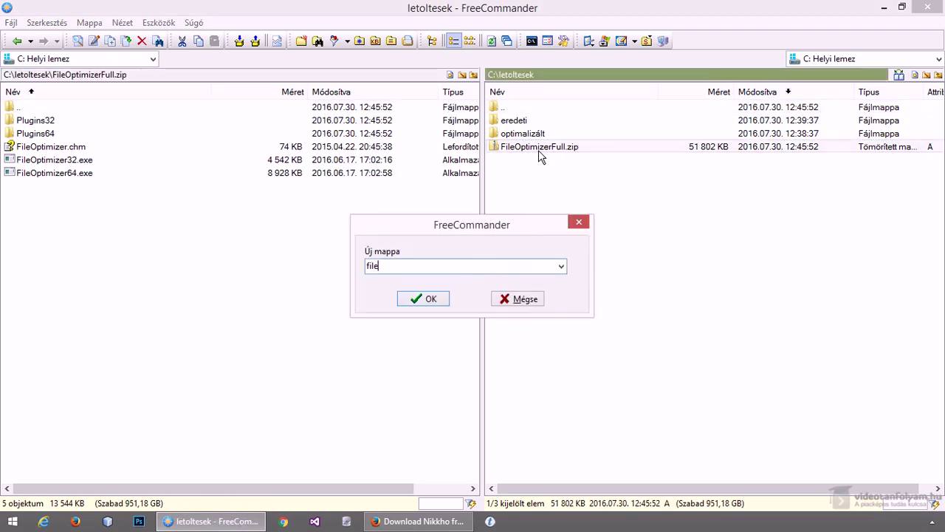
type("optimizer")
left_click(431, 299)
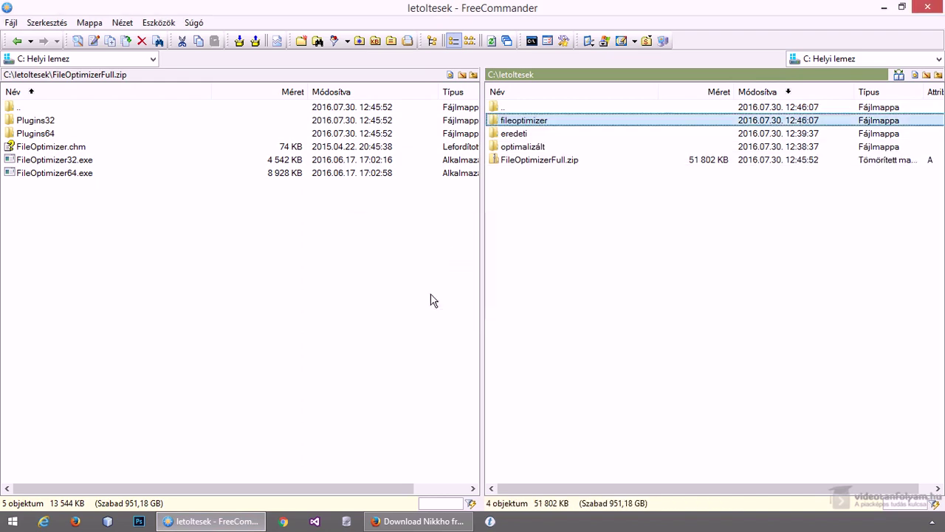
Extract all files and folders of FileOptimizerFull.zip into C:\letoltesek\fileoptimizer
double_click(531, 123)
left_click(66, 122)
left_click(54, 172, "shift")
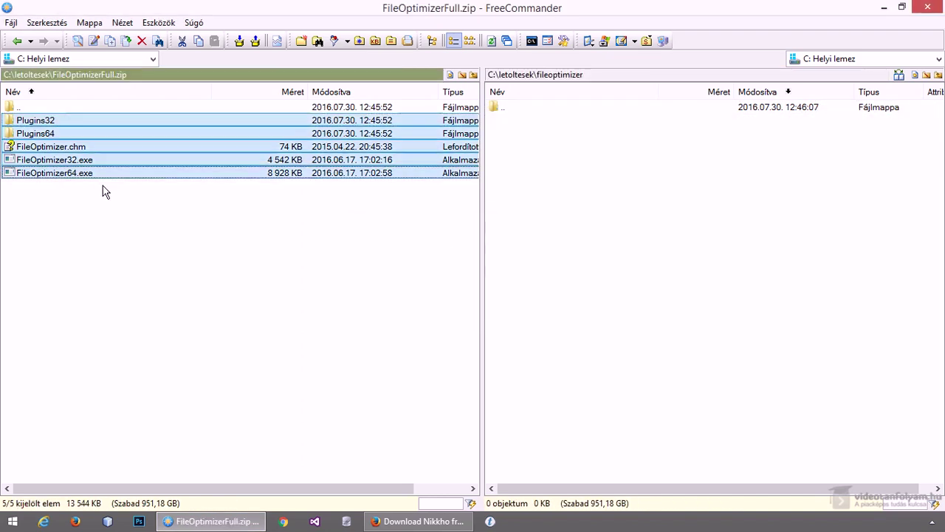
key("alt+F6")
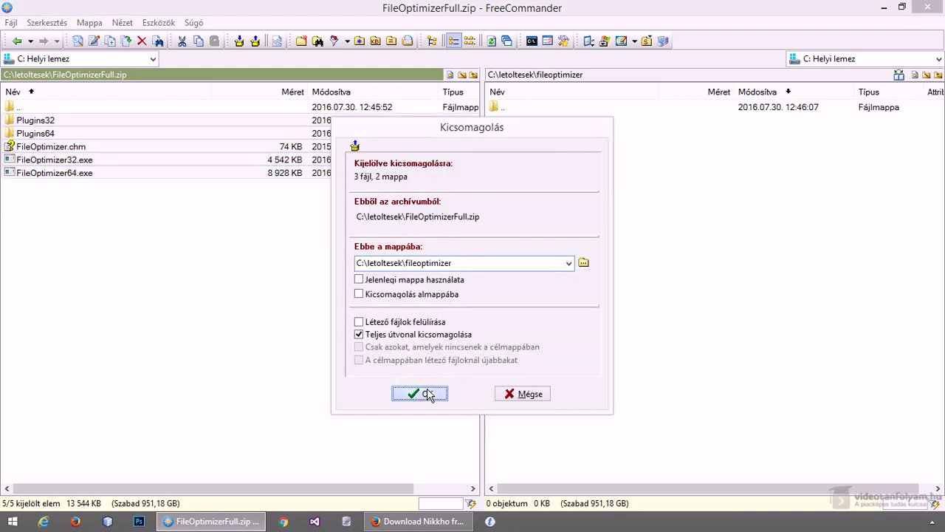
left_click(427, 394)
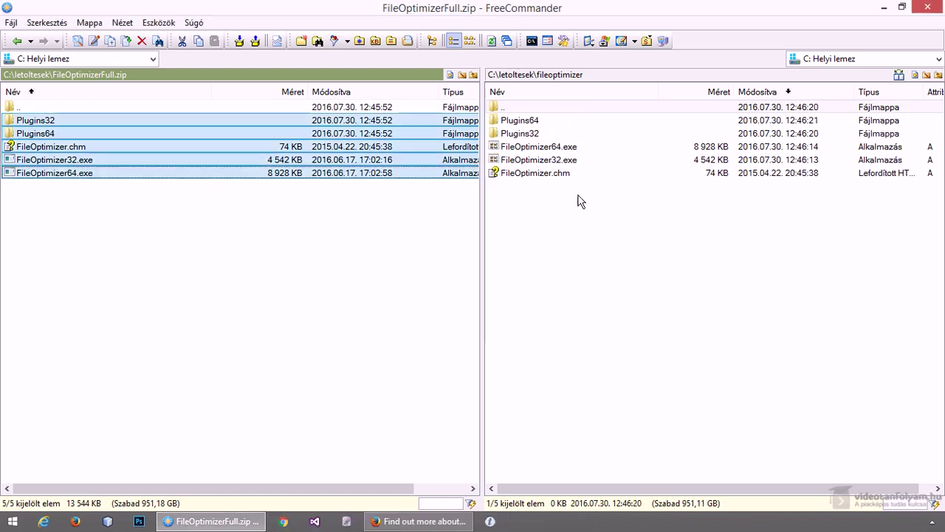
Inspect the 32-bit and 64-bit executables, and in a new Firefox tab search videotanfolyam.hu for "32 vagy"
left_click(567, 161)
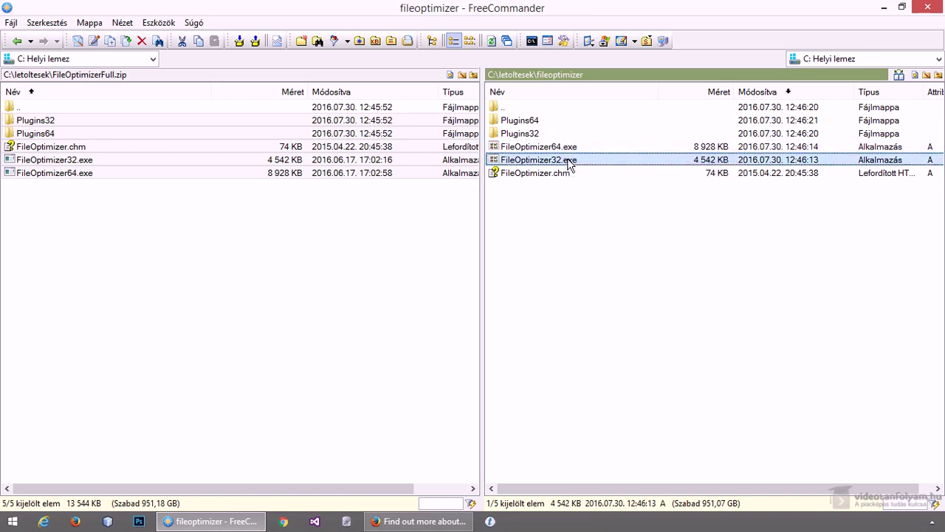
left_click(565, 147)
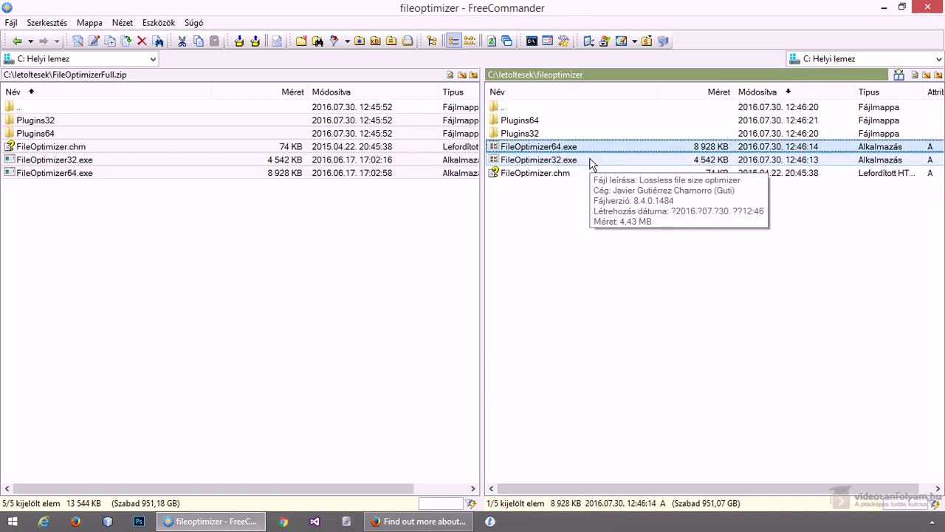
left_click(391, 520)
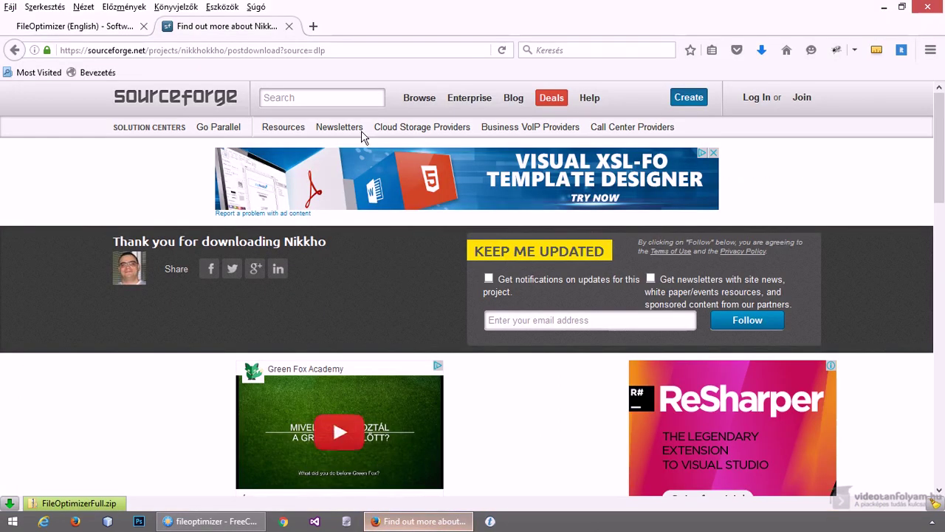
left_click(314, 27)
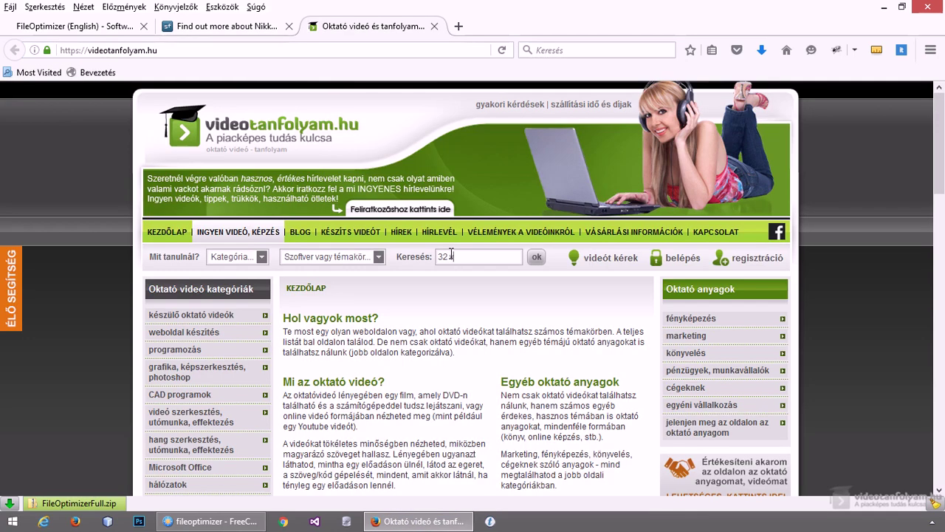
left_click(451, 254)
type("32 vagy")
key("Return")
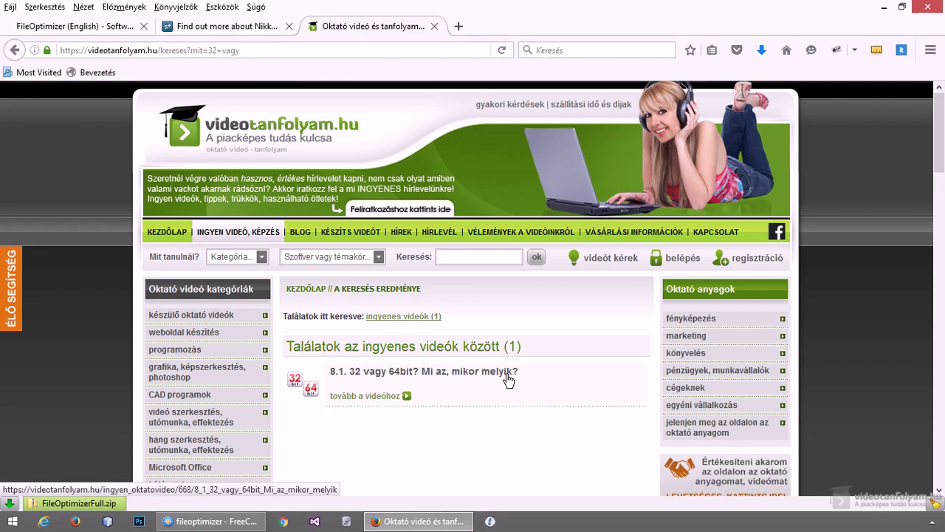
Switch back to FreeCommander, launch FileOptimizer64.exe, and open its file-adding dialog without choosing any files
left_click(210, 521)
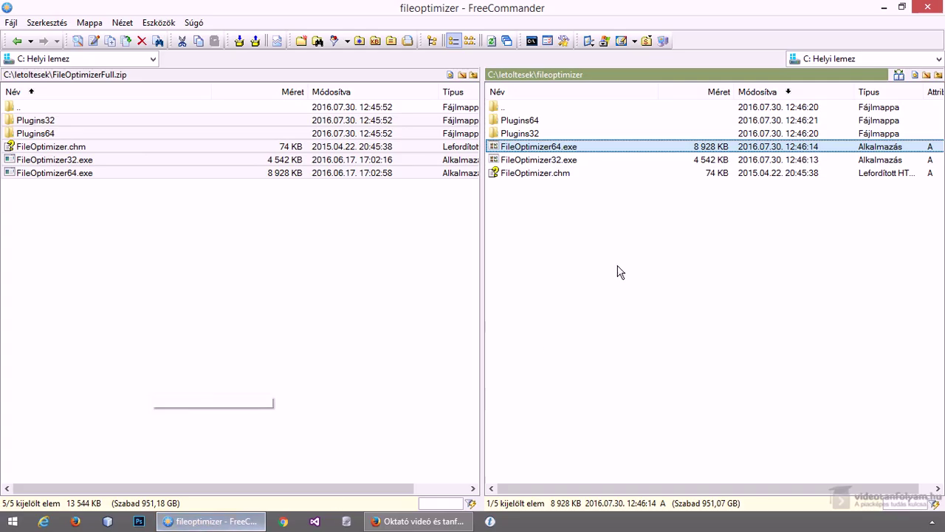
double_click(578, 147)
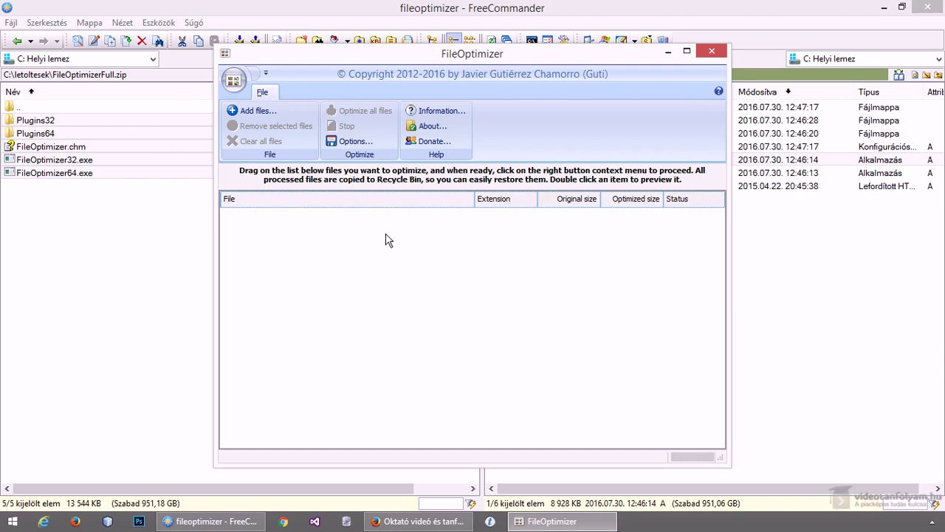
left_click(258, 112)
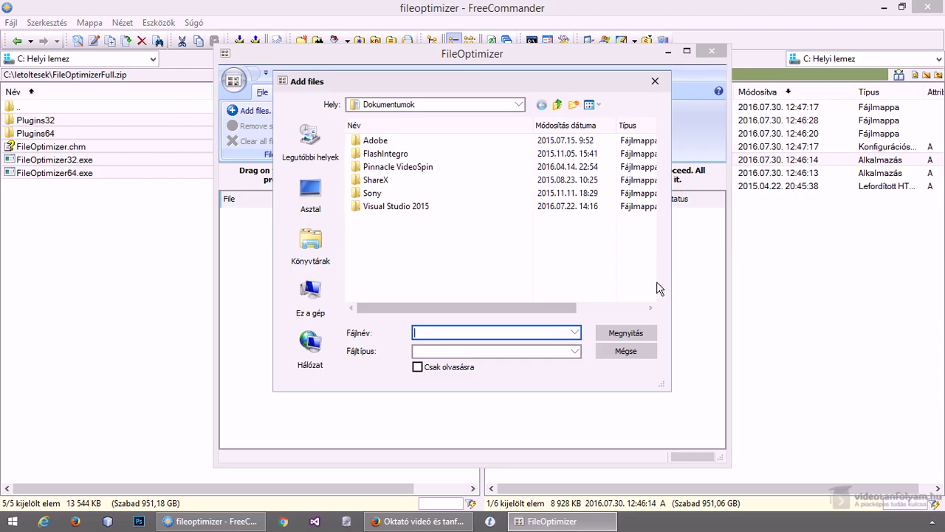
left_click(655, 81)
Return to FreeCommander, leave the zip archive, and open the eredeti folder to view the original sample files
left_click(146, 310)
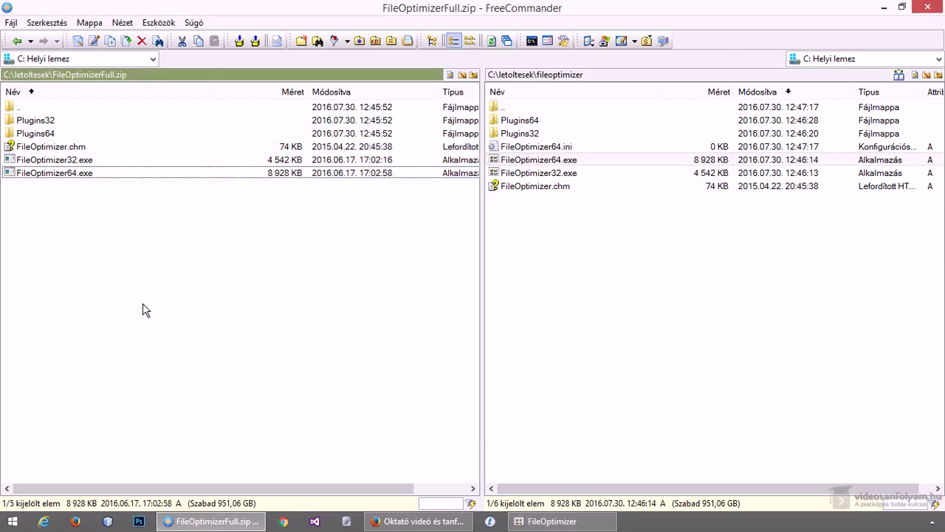
key("BackSpace")
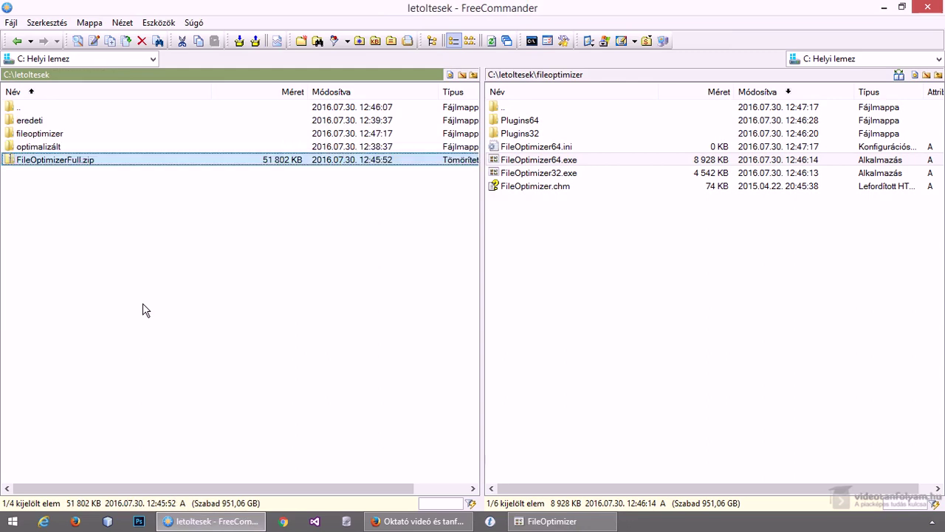
key("alt+Tab")
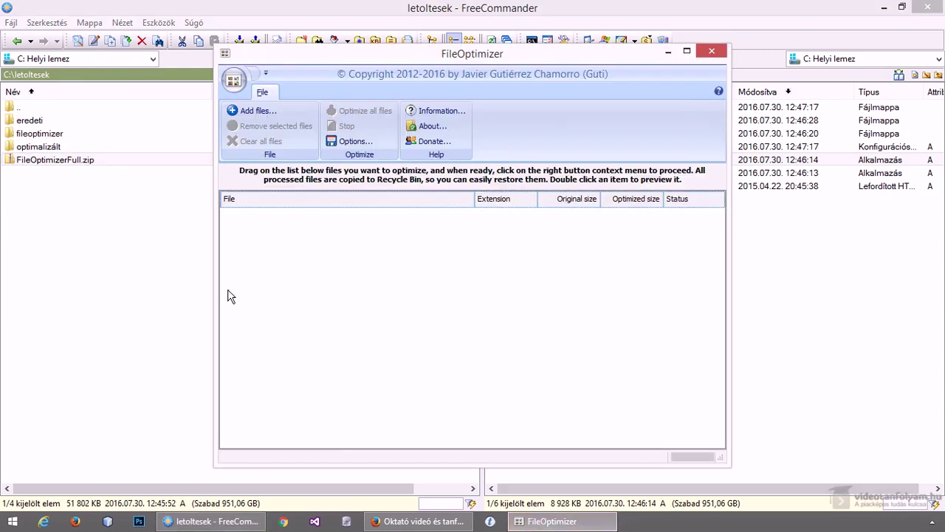
left_click(108, 280)
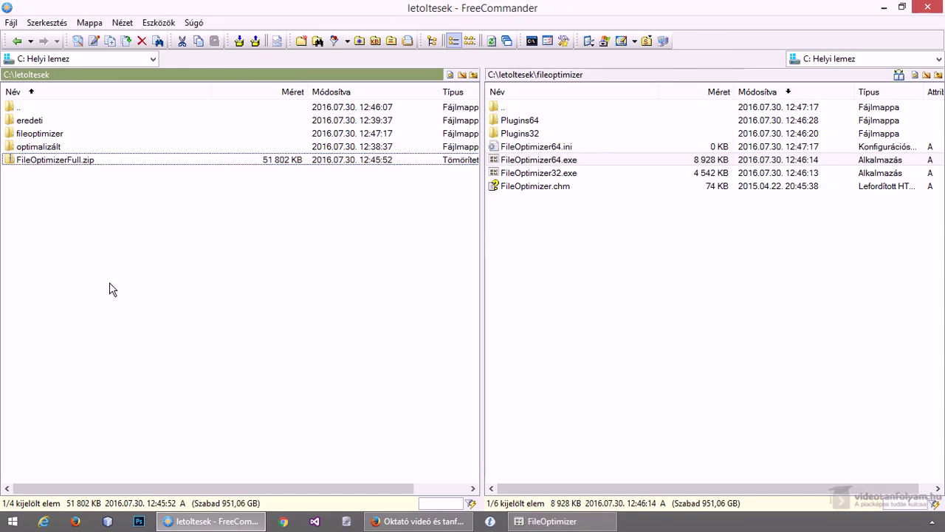
double_click(49, 125)
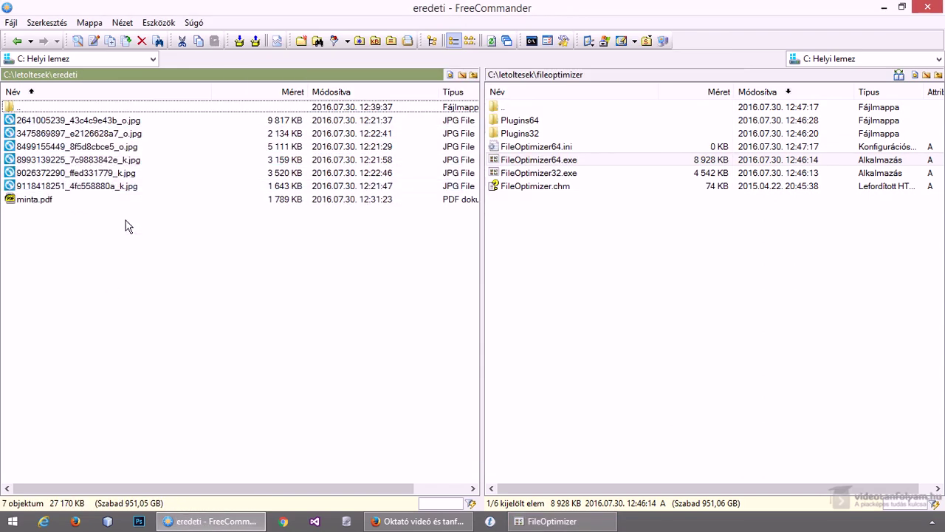
Switch to Firefox and read the plugin list, description and key features on the FileOptimizer page
left_click(384, 456)
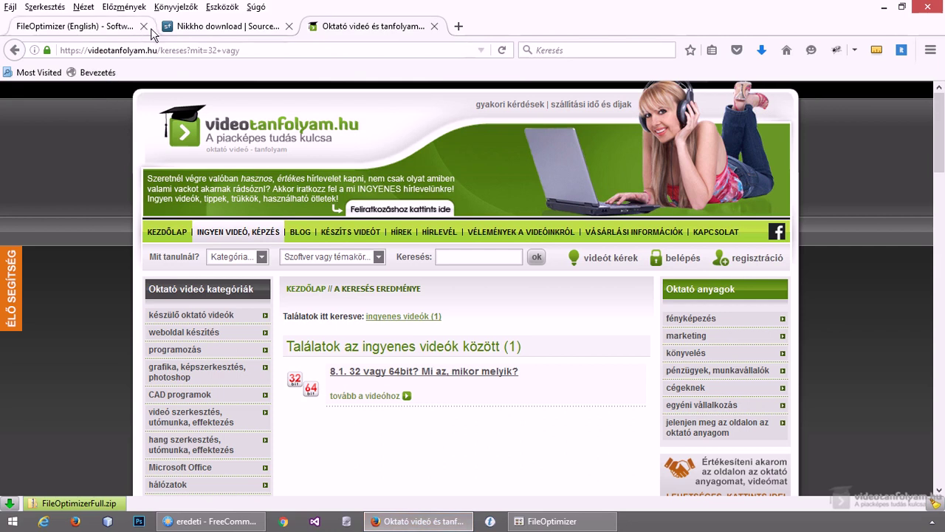
left_click(85, 25)
scroll(83, 270, "up", 10)
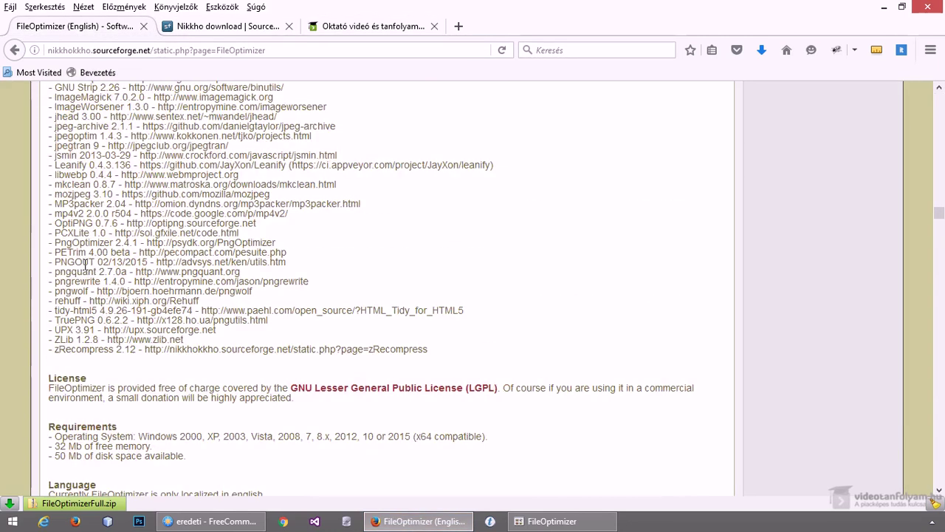
scroll(83, 270, "up", 2)
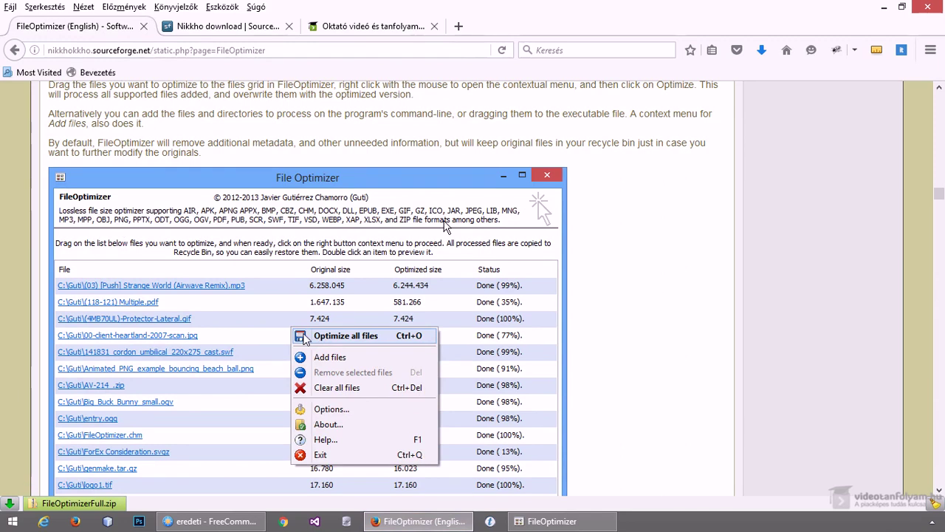
scroll(362, 313, "up", 3)
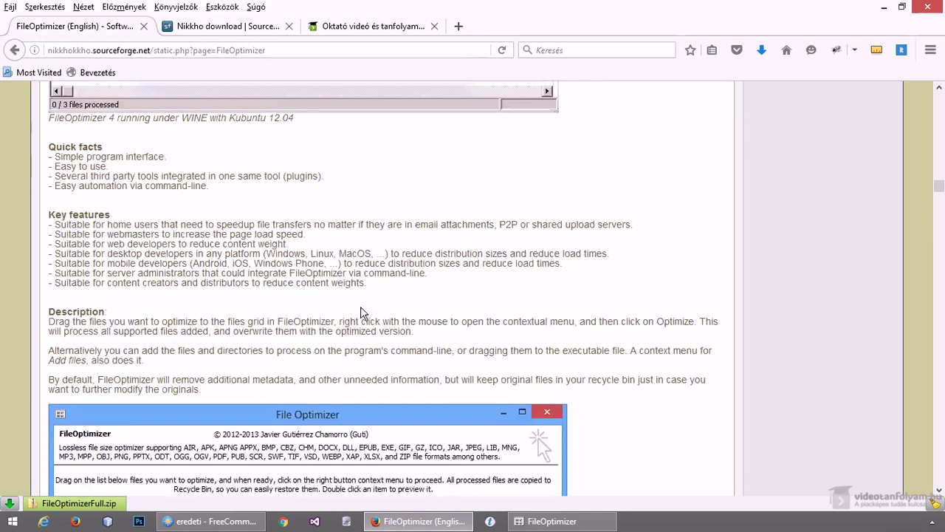
scroll(403, 244, "up", 6)
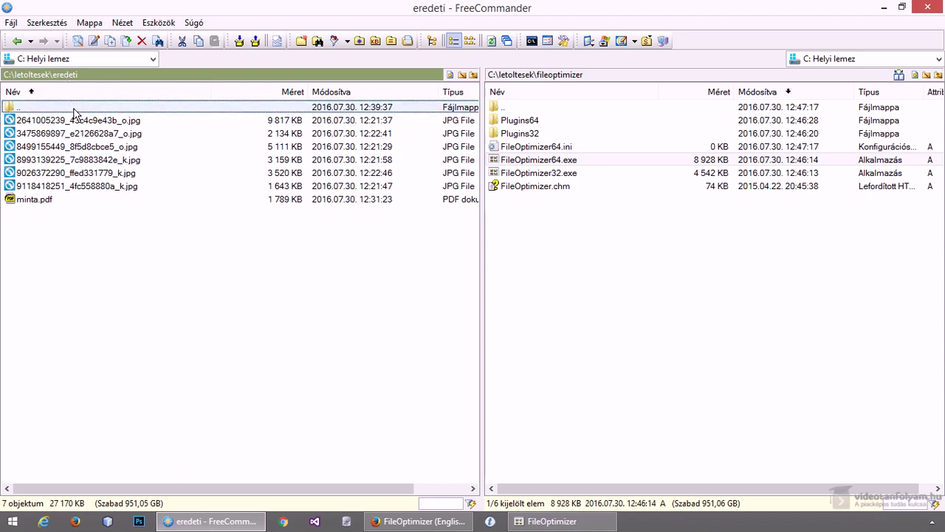
Open the optimalizált folder in one pane and the eredeti folder in the other
double_click(66, 108)
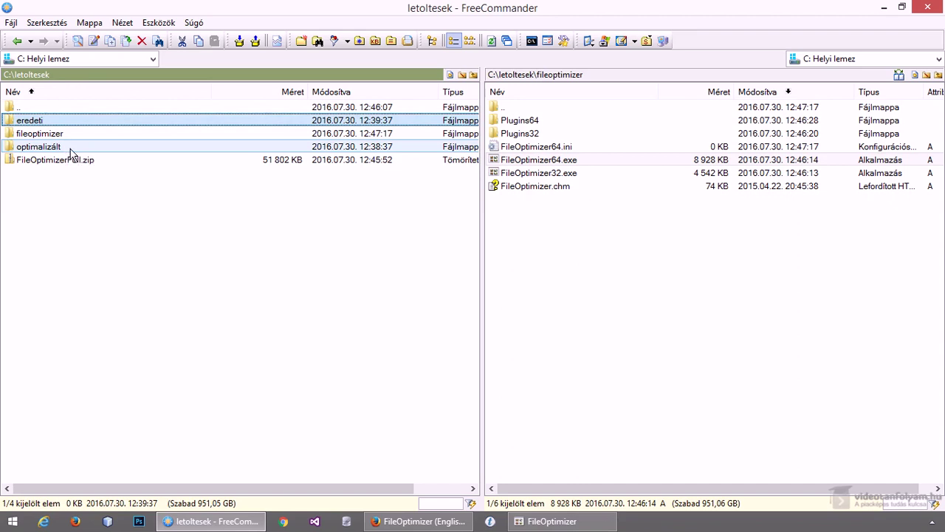
left_click(62, 148)
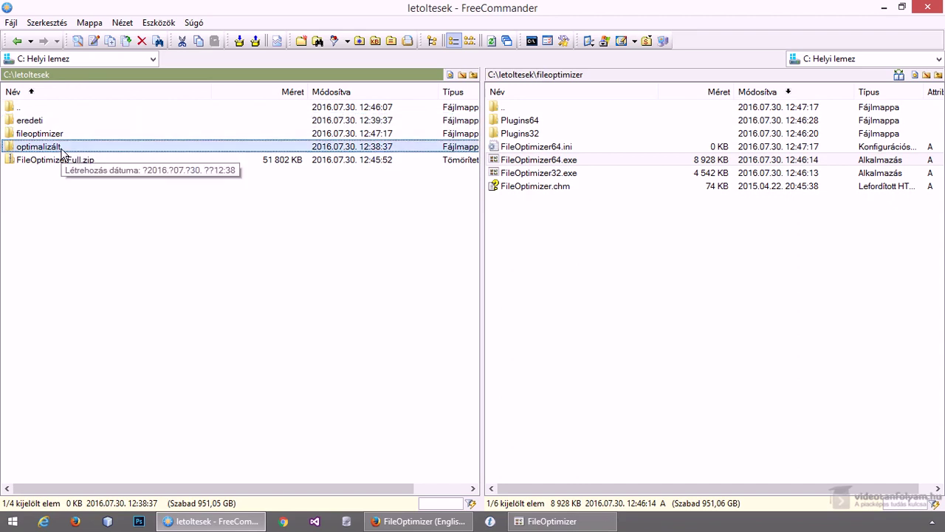
double_click(65, 151)
left_click(529, 109)
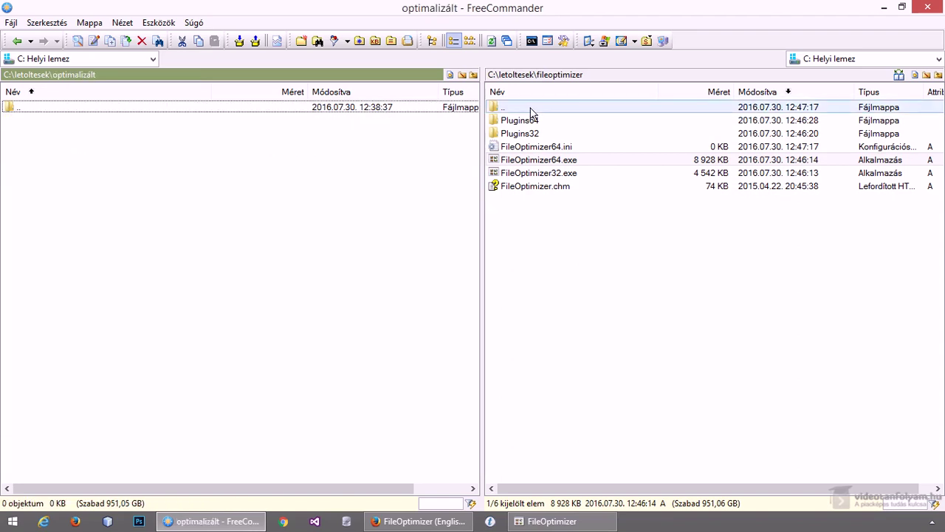
double_click(530, 110)
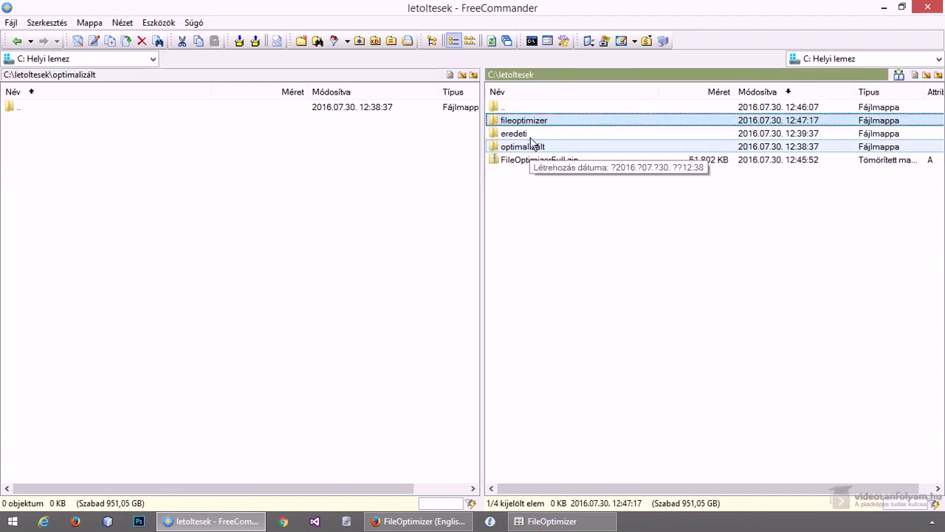
double_click(530, 133)
Copy the six JPG files and minta.pdf from eredeti into the optimalizált folder
left_click(545, 199, "shift")
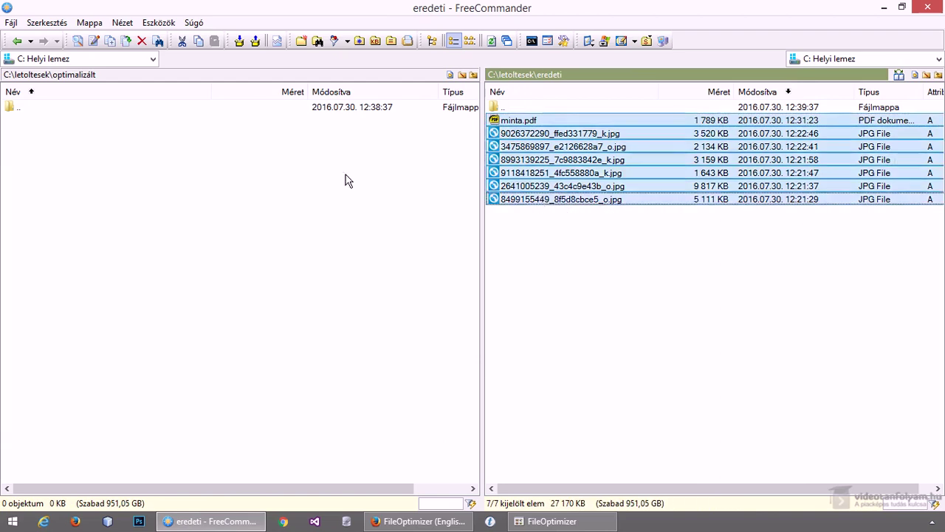
key("F5")
key("Return")
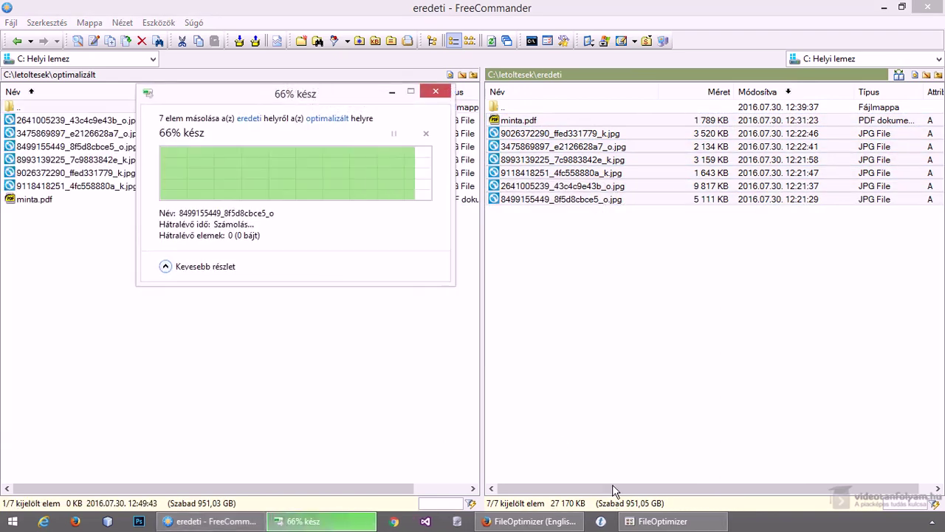
Check the empty FileOptimizer window, then return to FreeCommander and view the contents of the eredeti and optimalizált folders
left_click(579, 525)
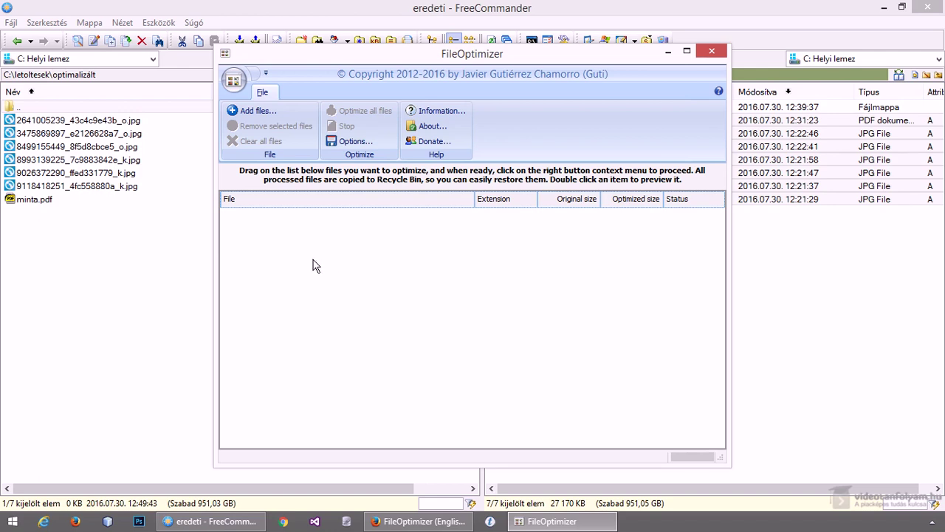
left_click(111, 173)
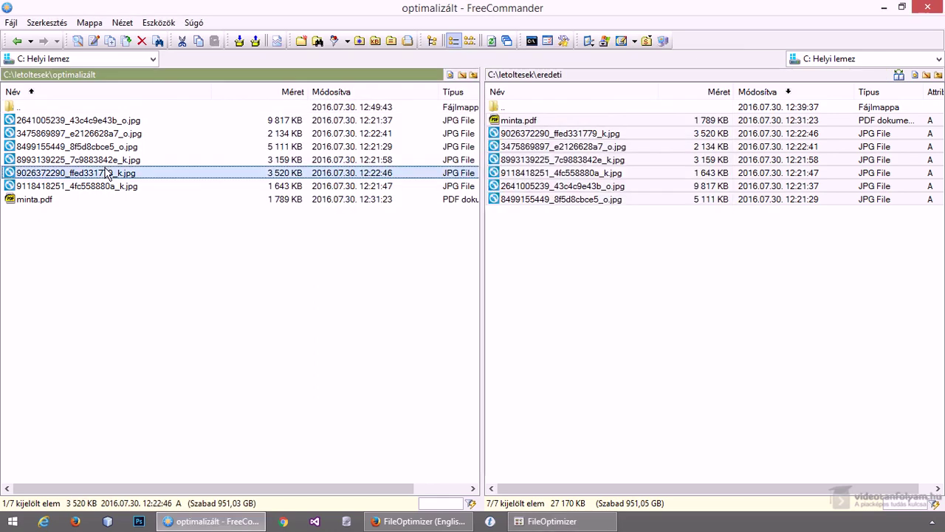
key("BackSpace")
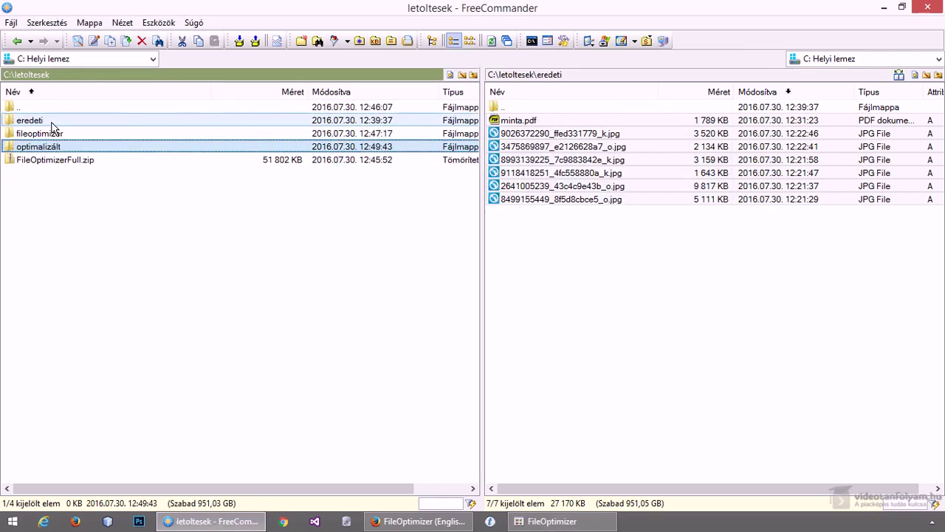
double_click(52, 123)
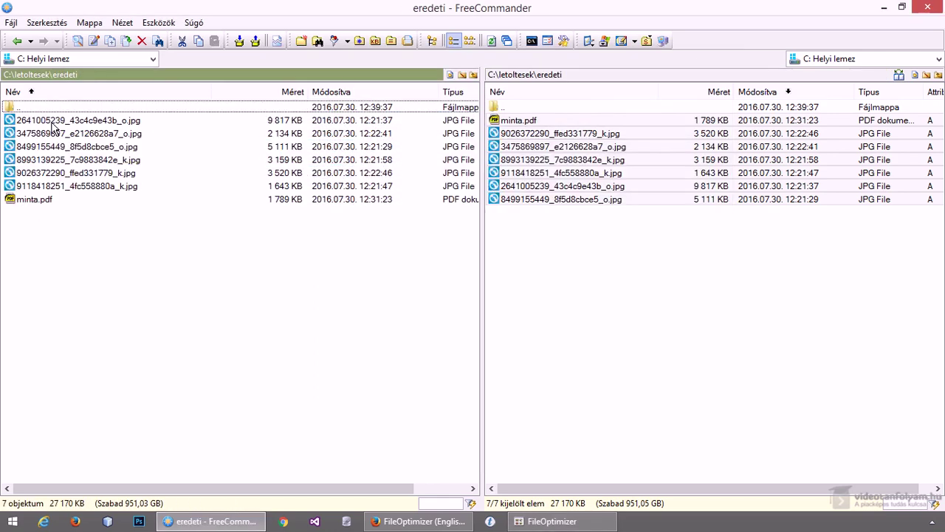
key("BackSpace")
double_click(157, 147)
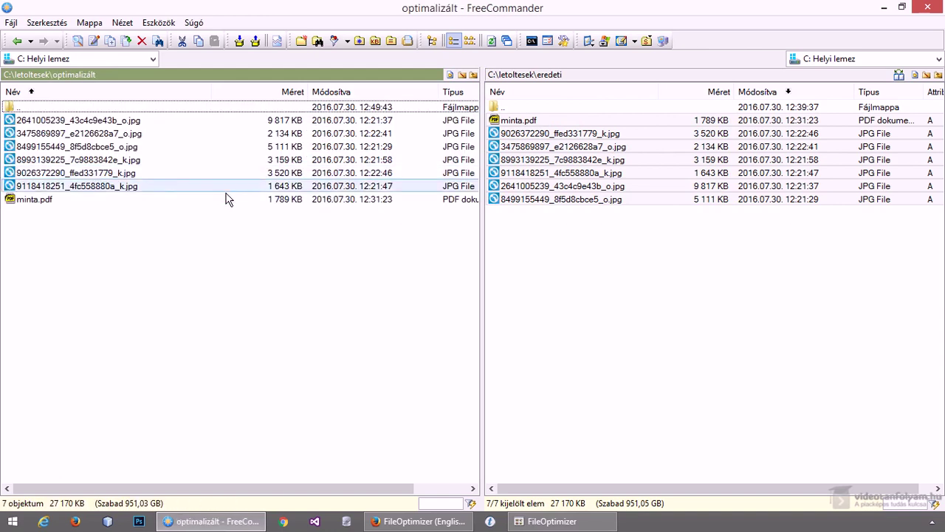
Select all seven files in the optimalizált folder and add them to the FileOptimizer list
left_click(113, 124)
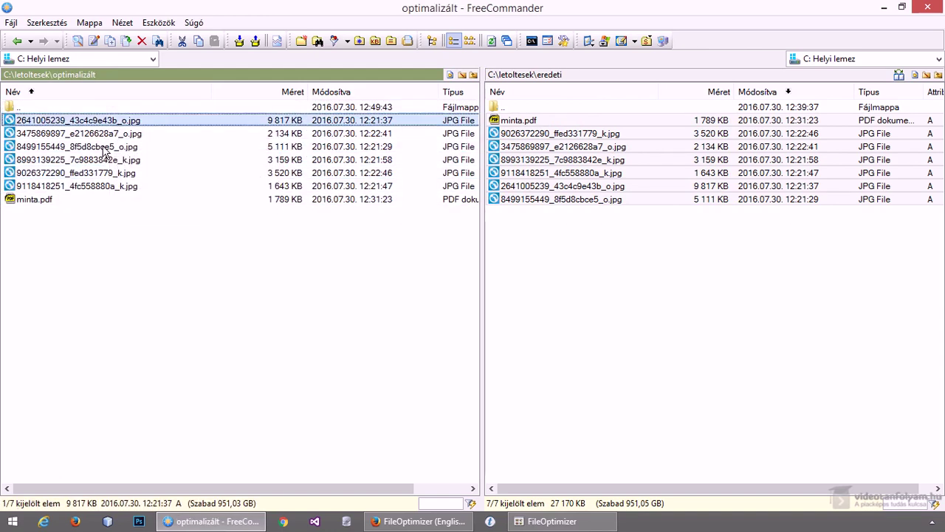
left_click(77, 201)
left_click(178, 121, "shift")
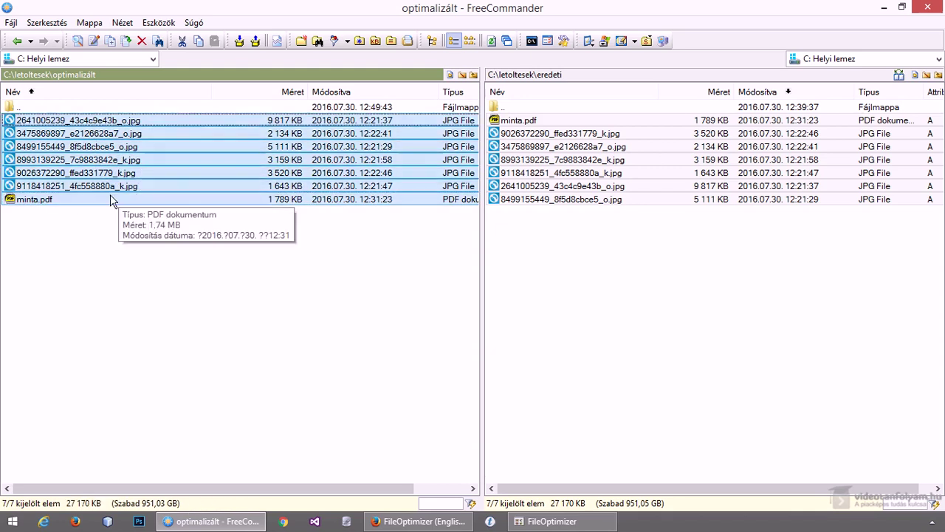
key("Down")
key("Down")
key("Down")
key("ctrl+a")
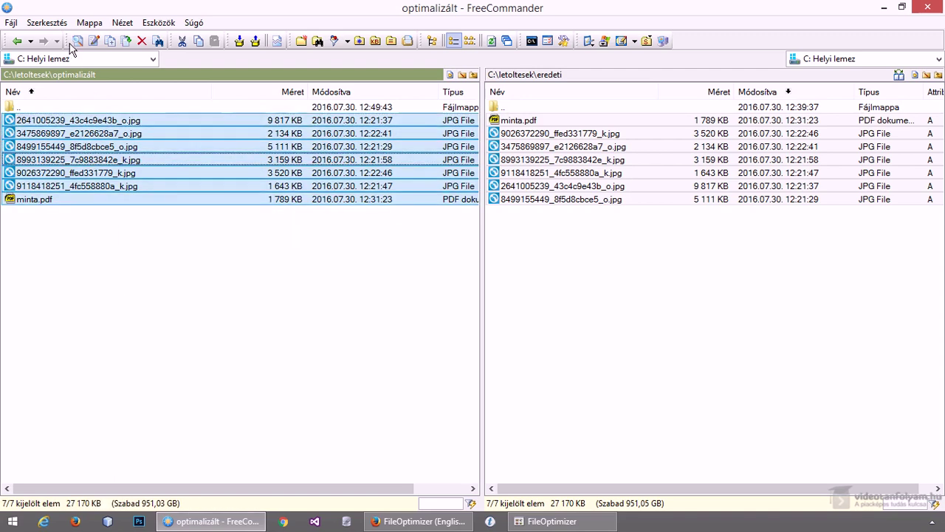
left_click(58, 25)
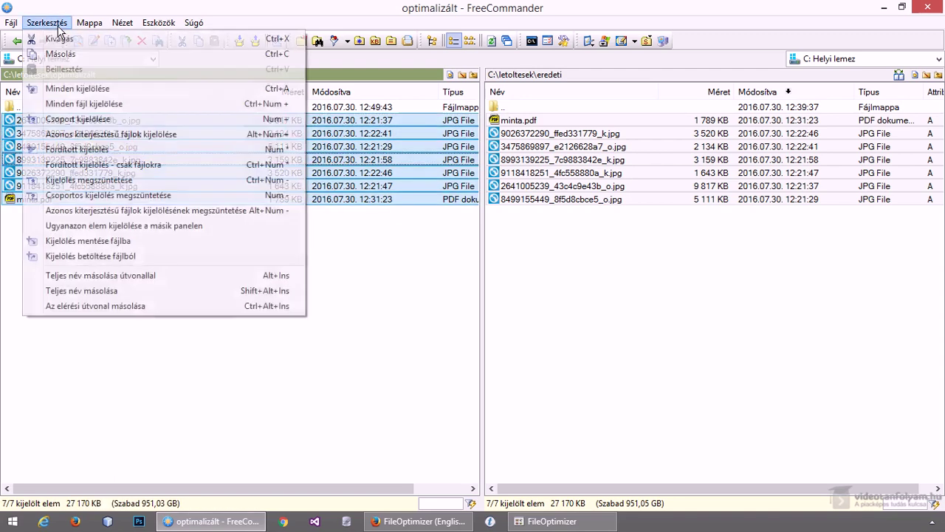
left_click(96, 90)
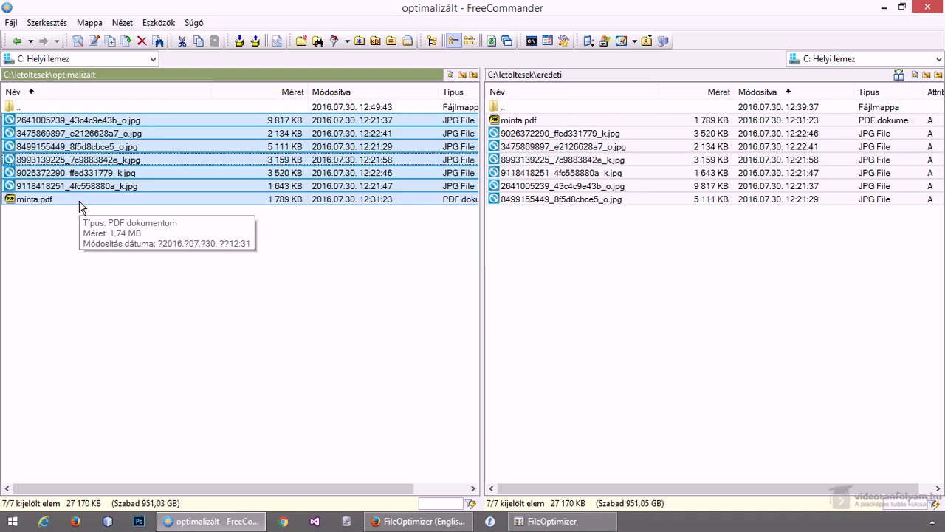
left_click_drag(80, 202, 363, 286)
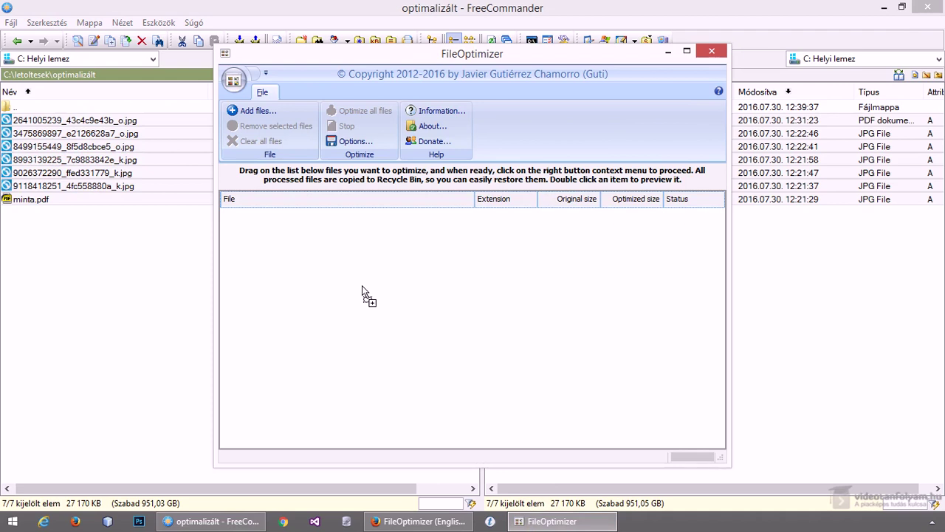
left_click_drag(362, 285, 362, 285)
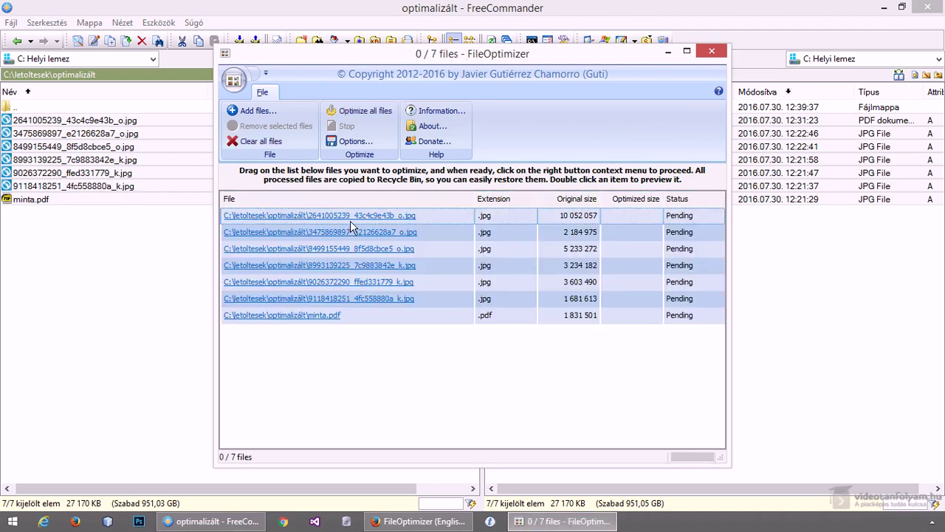
Examine FileOptimizer's optimization level choices and its CSS, EXE and JPEG options
left_click(356, 141)
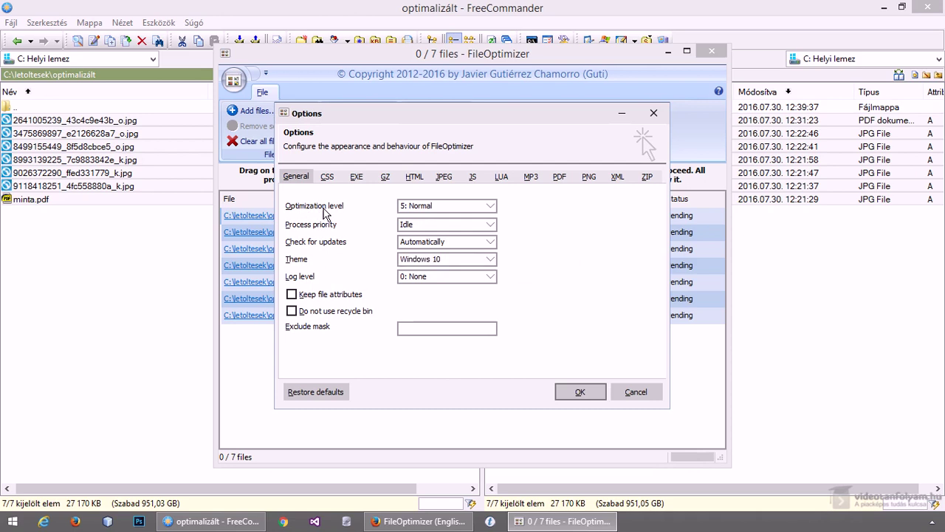
left_click(456, 210)
scroll(481, 274, "down", 1)
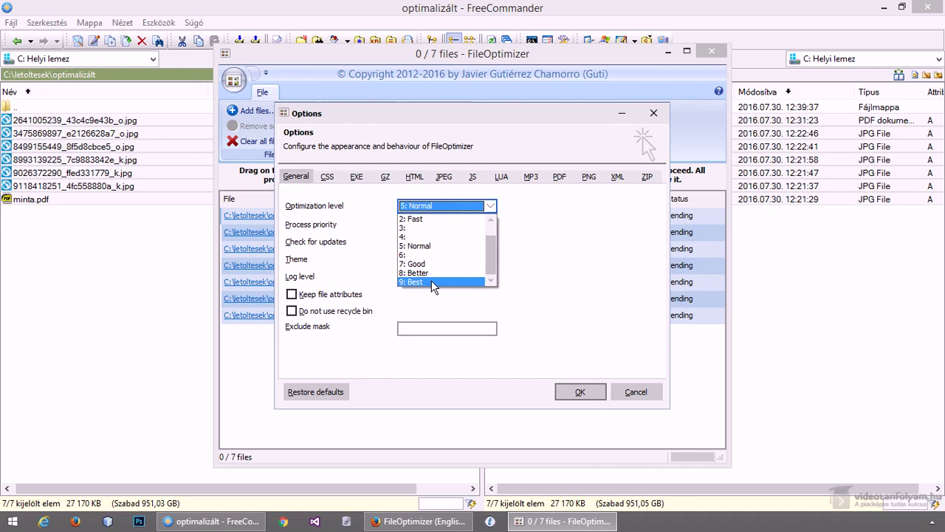
left_click(538, 239)
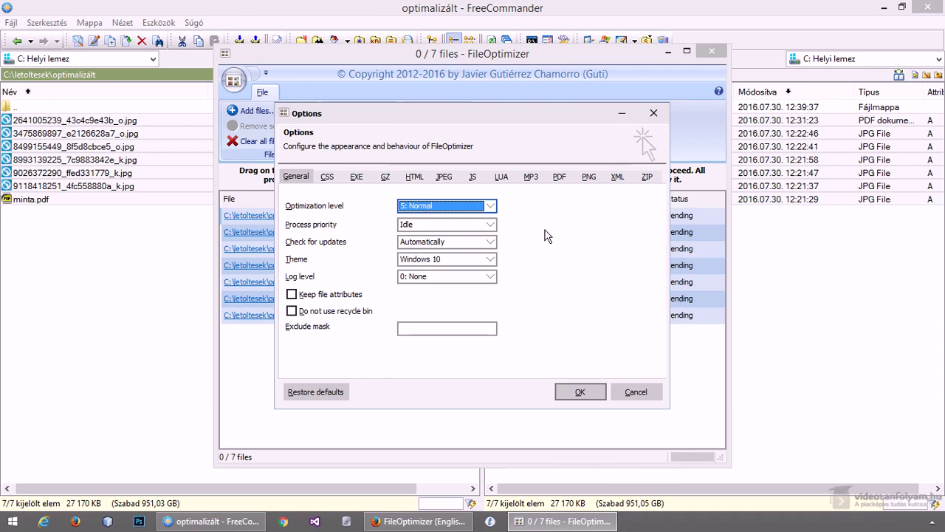
left_click(327, 177)
left_click(356, 177)
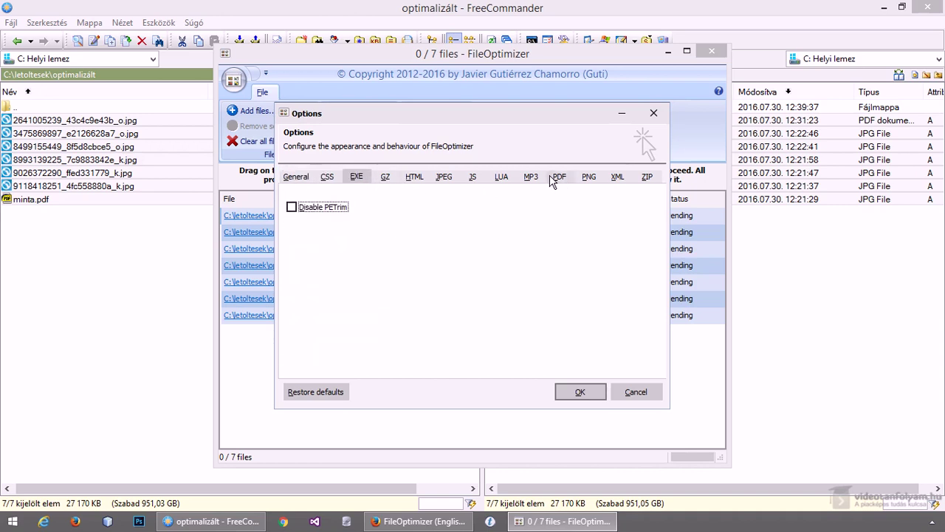
left_click(446, 179)
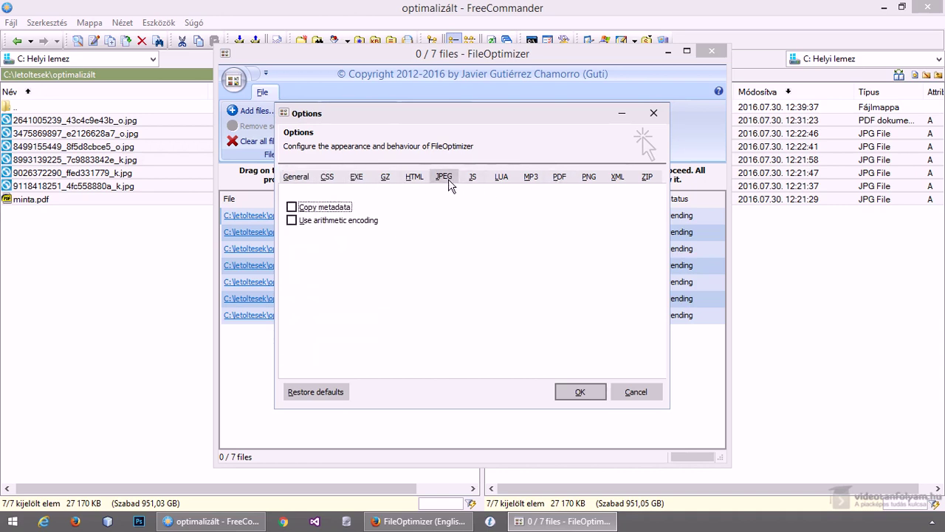
Accept the options and optimize all files in the list
left_click(591, 392)
left_click(364, 113)
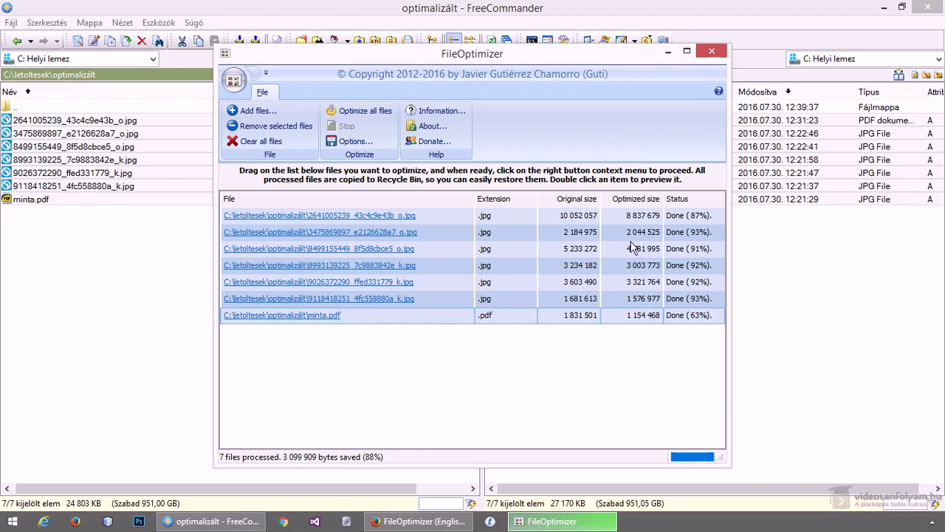
left_click(433, 234)
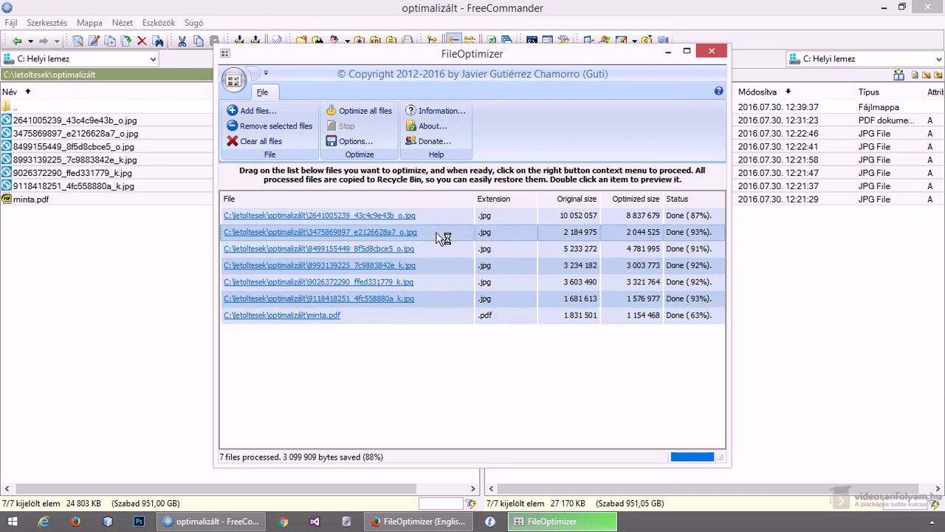
double_click(436, 236)
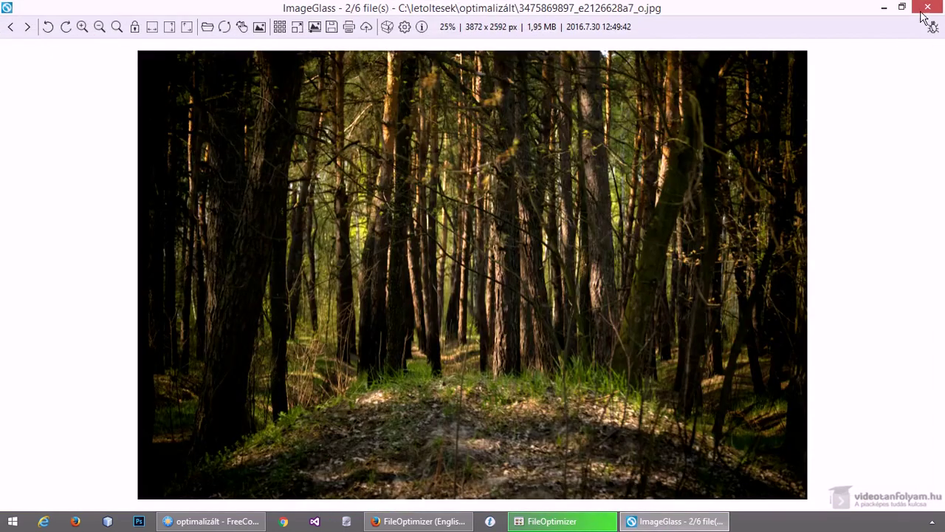
key("Escape")
double_click(348, 266)
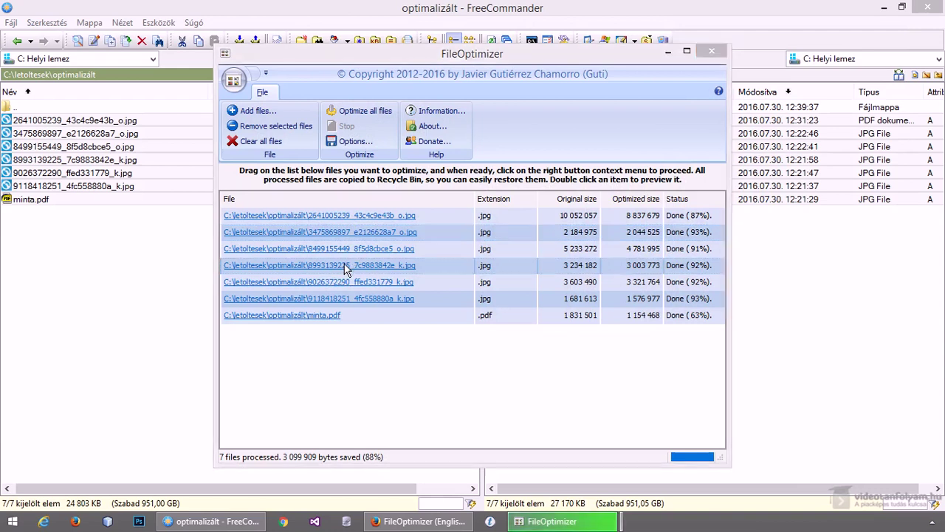
left_click(930, 10)
Switch to FreeCommander and calculate the total sizes of the optimalizált and eredeti folders
left_click(131, 258)
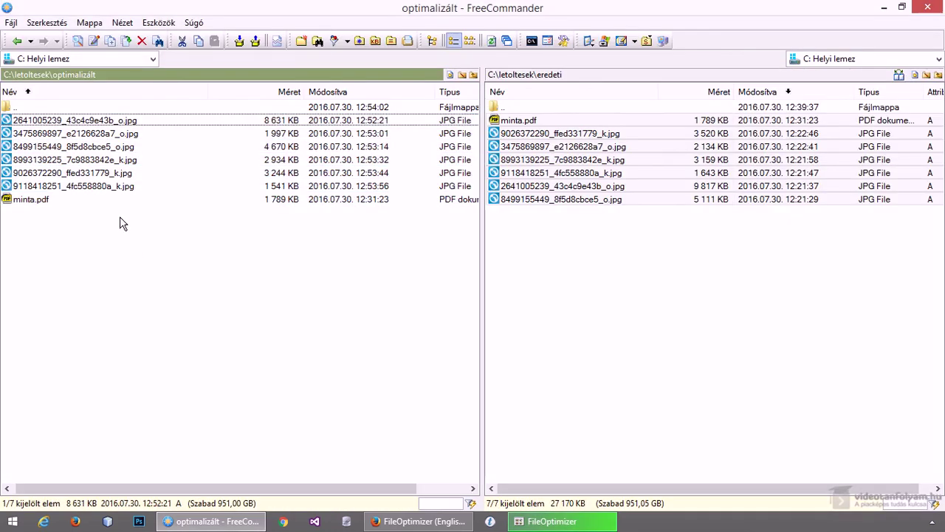
key("BackSpace")
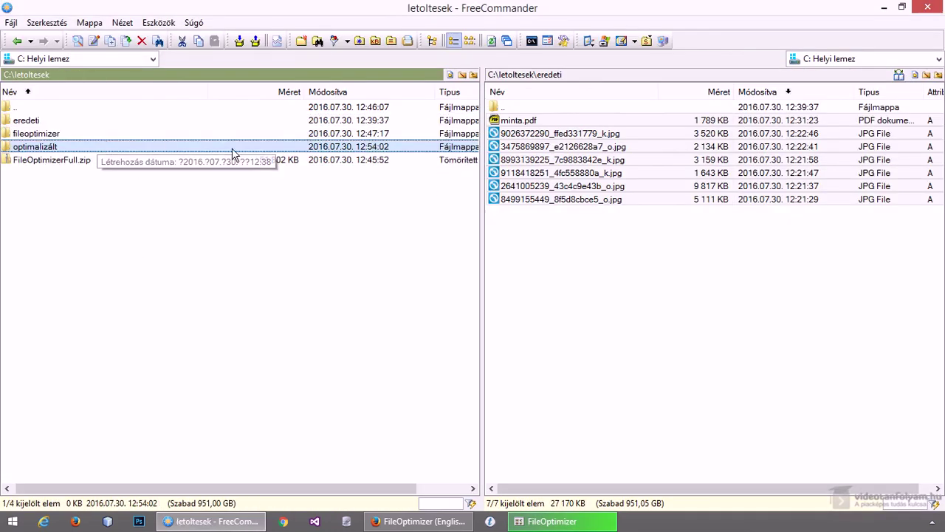
key("space")
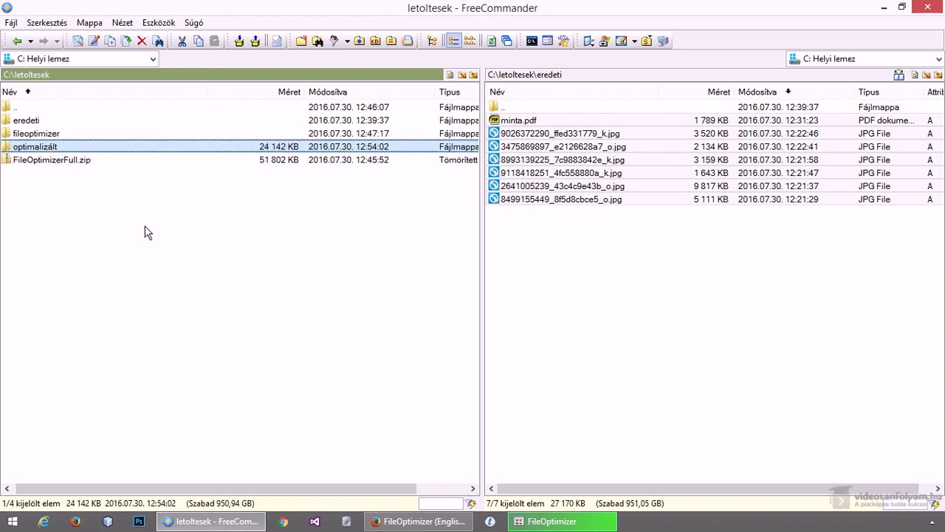
key("Up")
key("Up")
key("space")
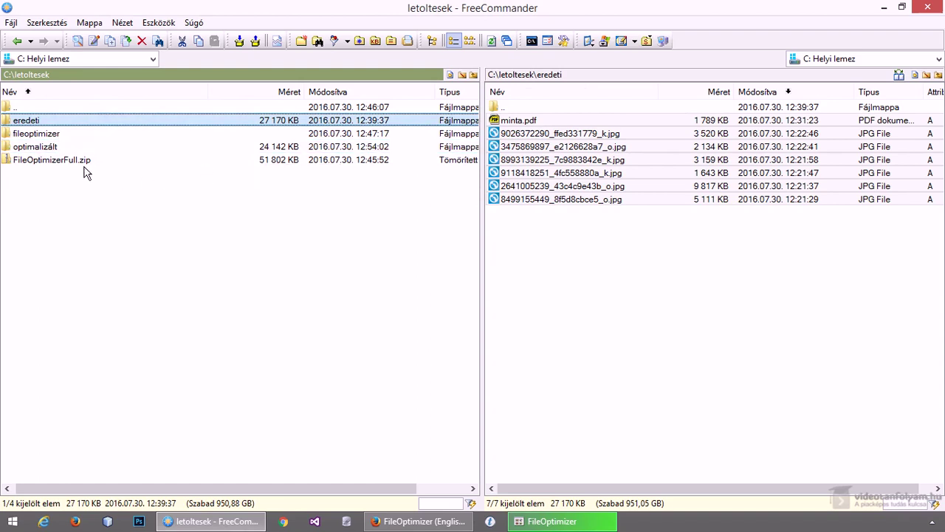
Show eredeti and optimalizált side by side, with eredeti sorted by name in descending order, to compare file sizes
double_click(87, 121)
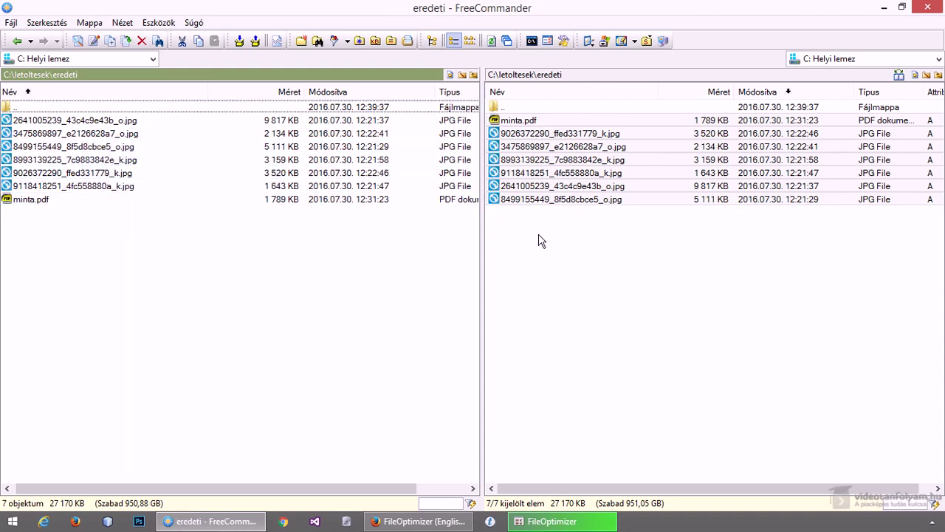
left_click(543, 209)
key("BackSpace")
double_click(523, 121)
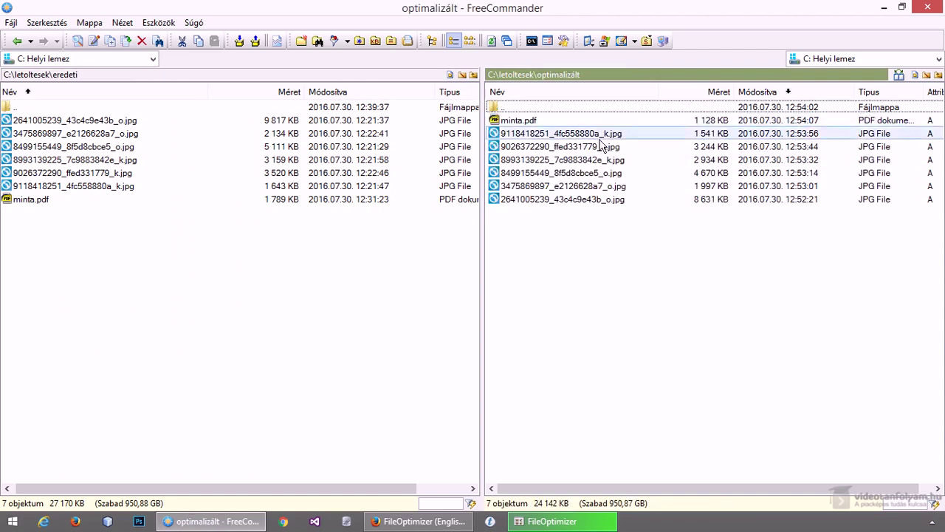
left_click(559, 121)
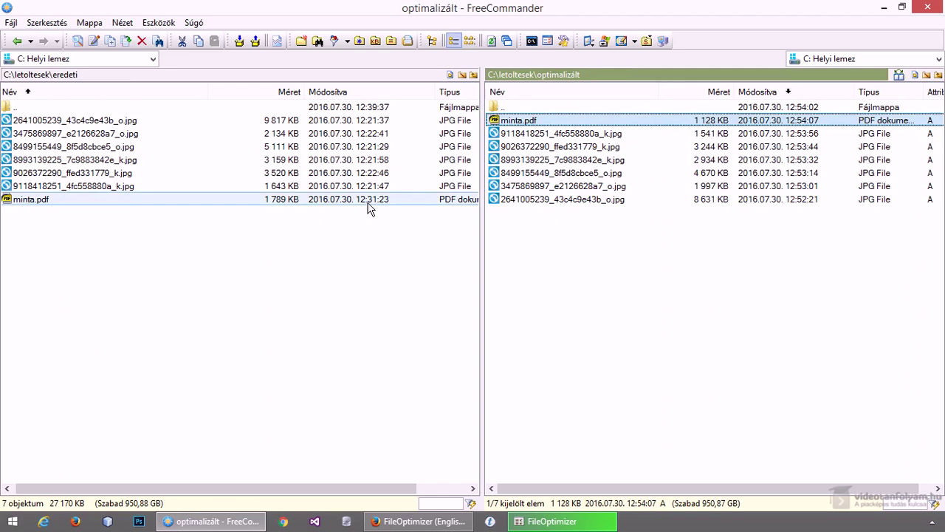
left_click(139, 95)
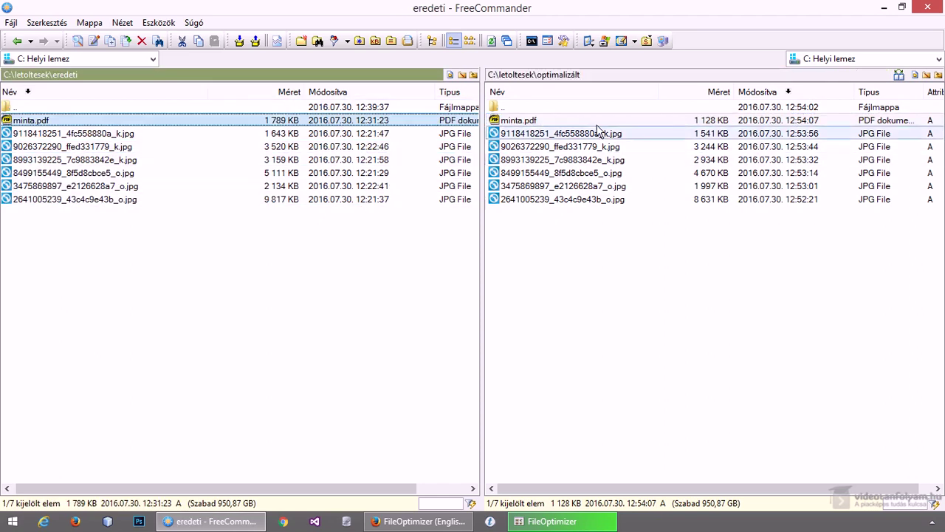
Return from the eredeti folder to letoltesek and open the optimalizált folder in its place
key("Tab")
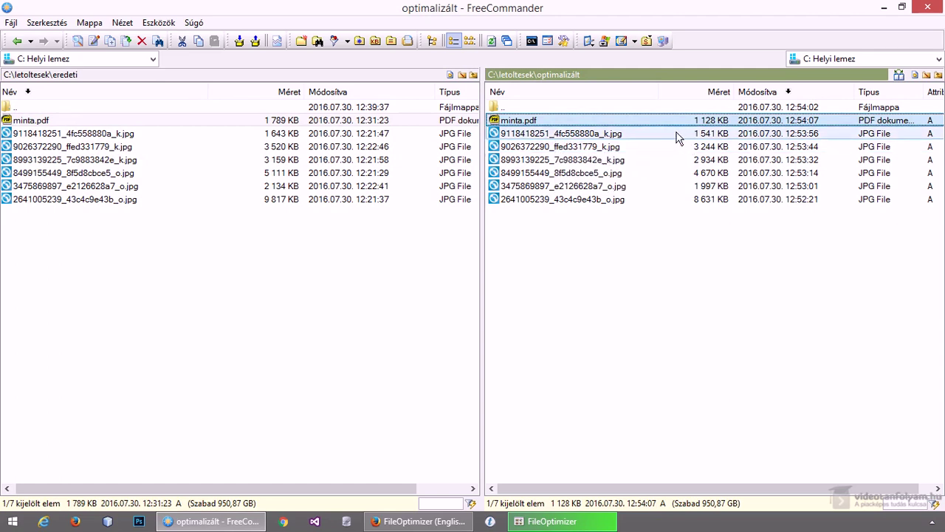
left_click(183, 174)
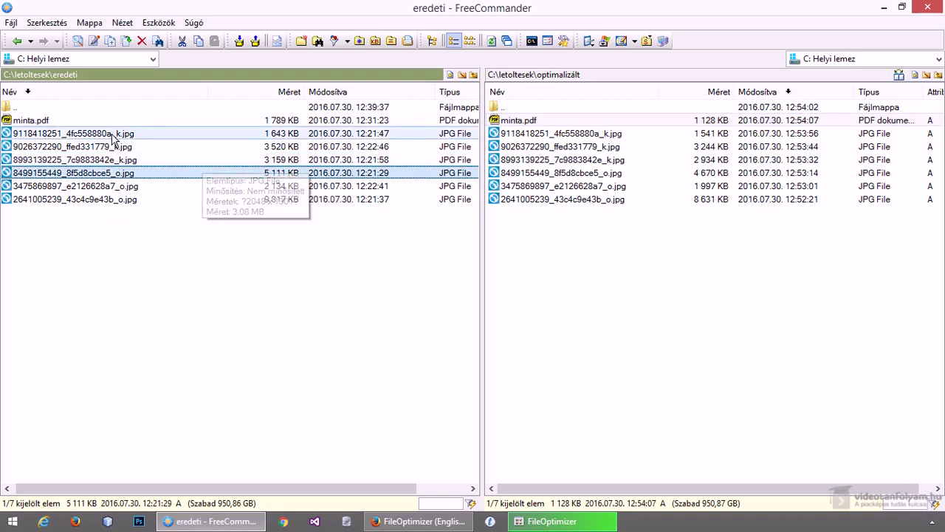
double_click(107, 109)
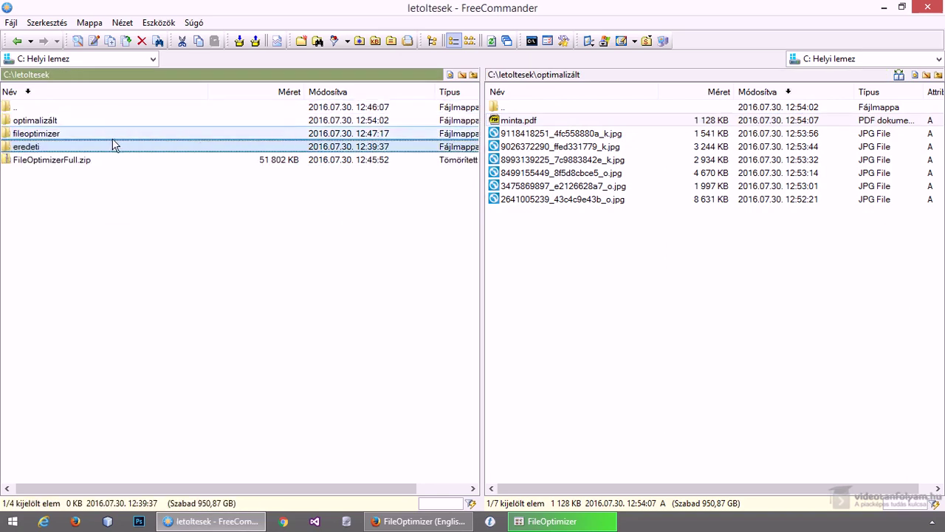
left_click(82, 123)
double_click(83, 125)
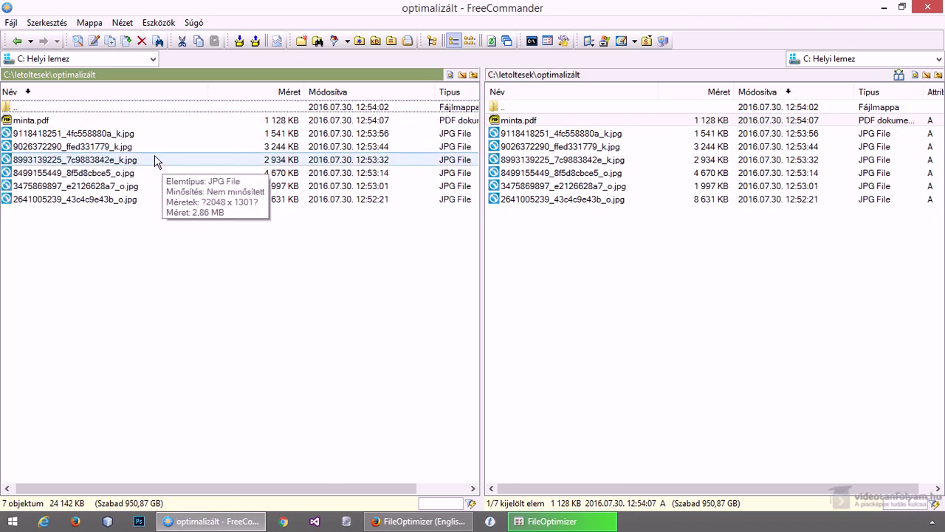
Switch to FileOptimizer, try optimization level 9: Best in the general options, and cancel the change
left_click(557, 522)
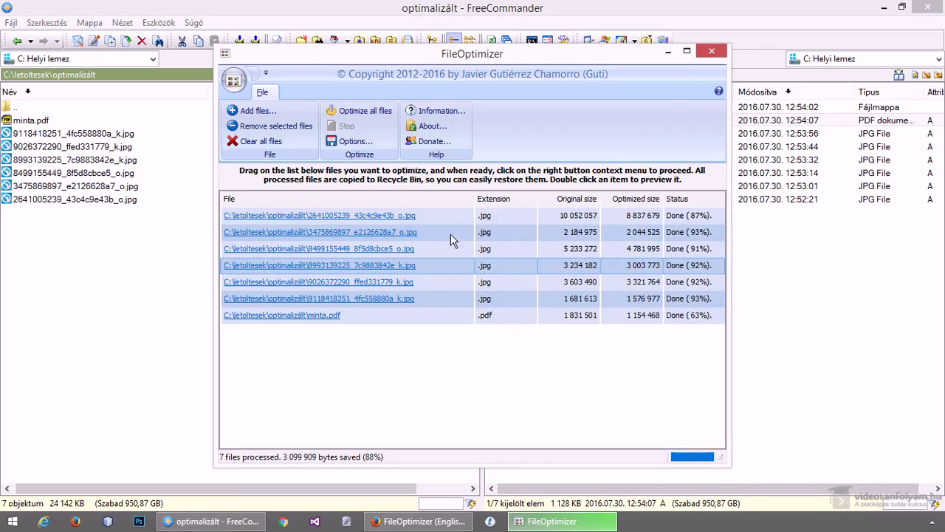
left_click(353, 141)
left_click(447, 206)
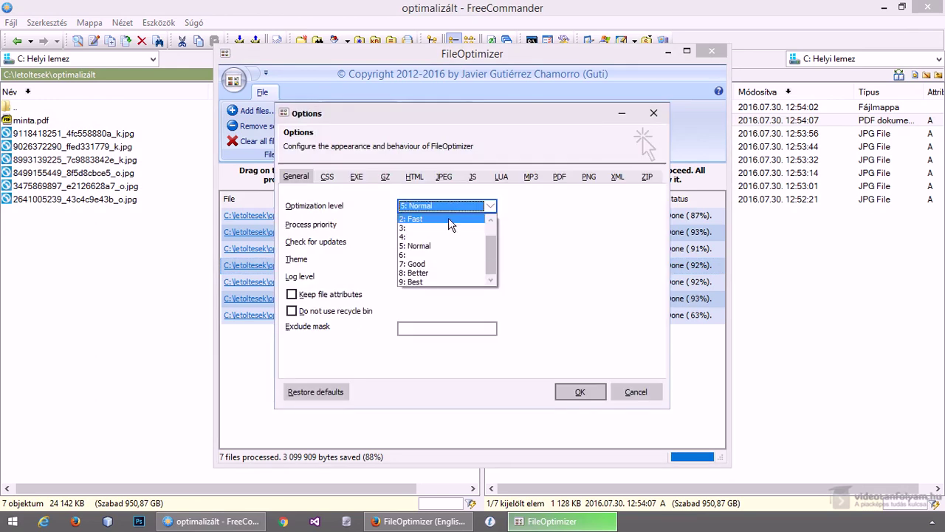
left_click(424, 281)
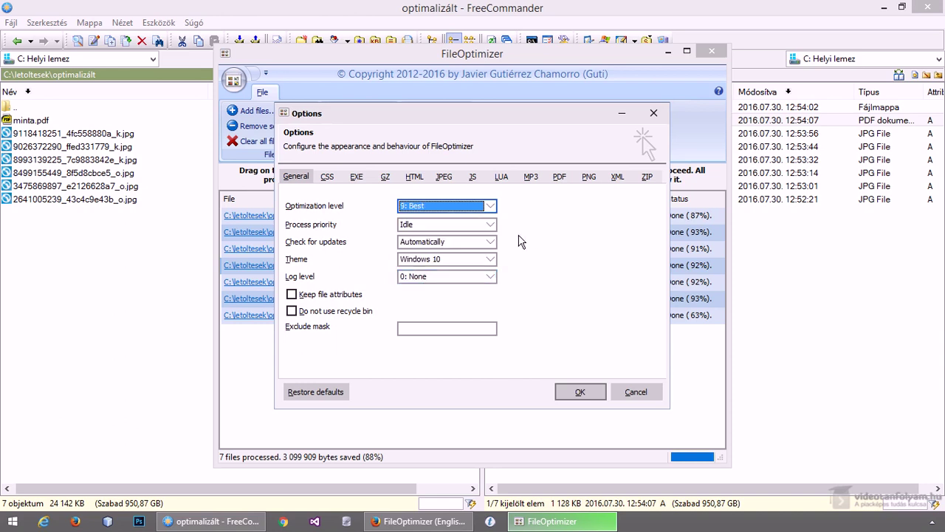
left_click(635, 390)
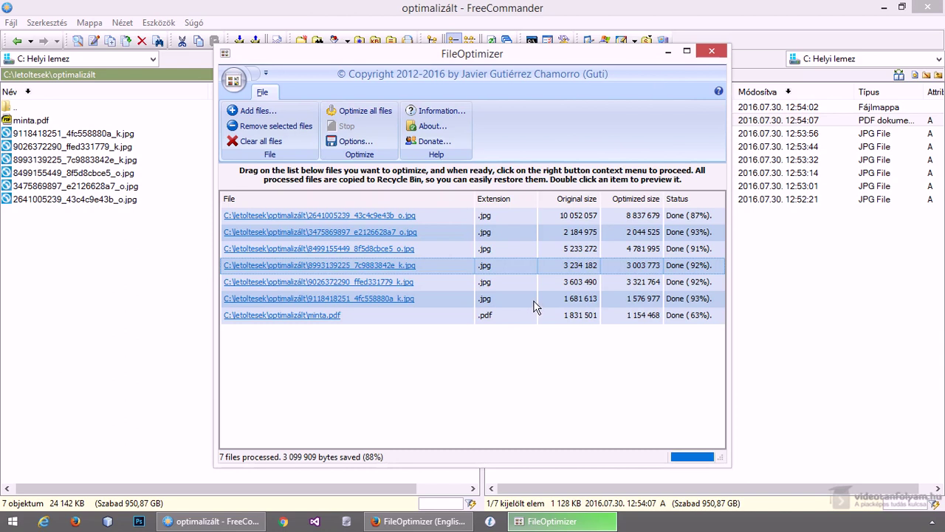